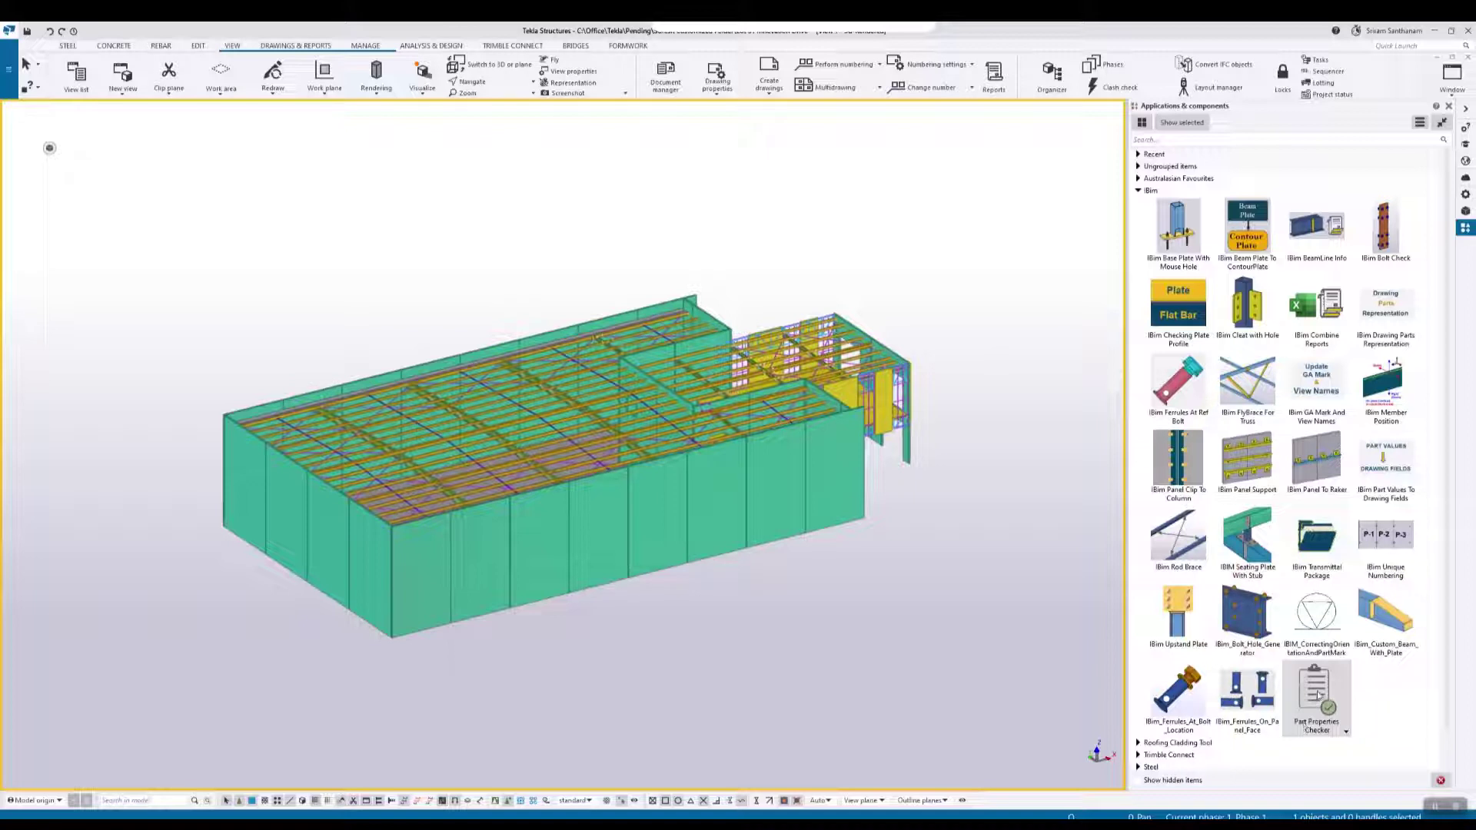
Step: Open the Part Properties Checker tool and place its dialog in the clear area above the building model
double_click(1316, 689)
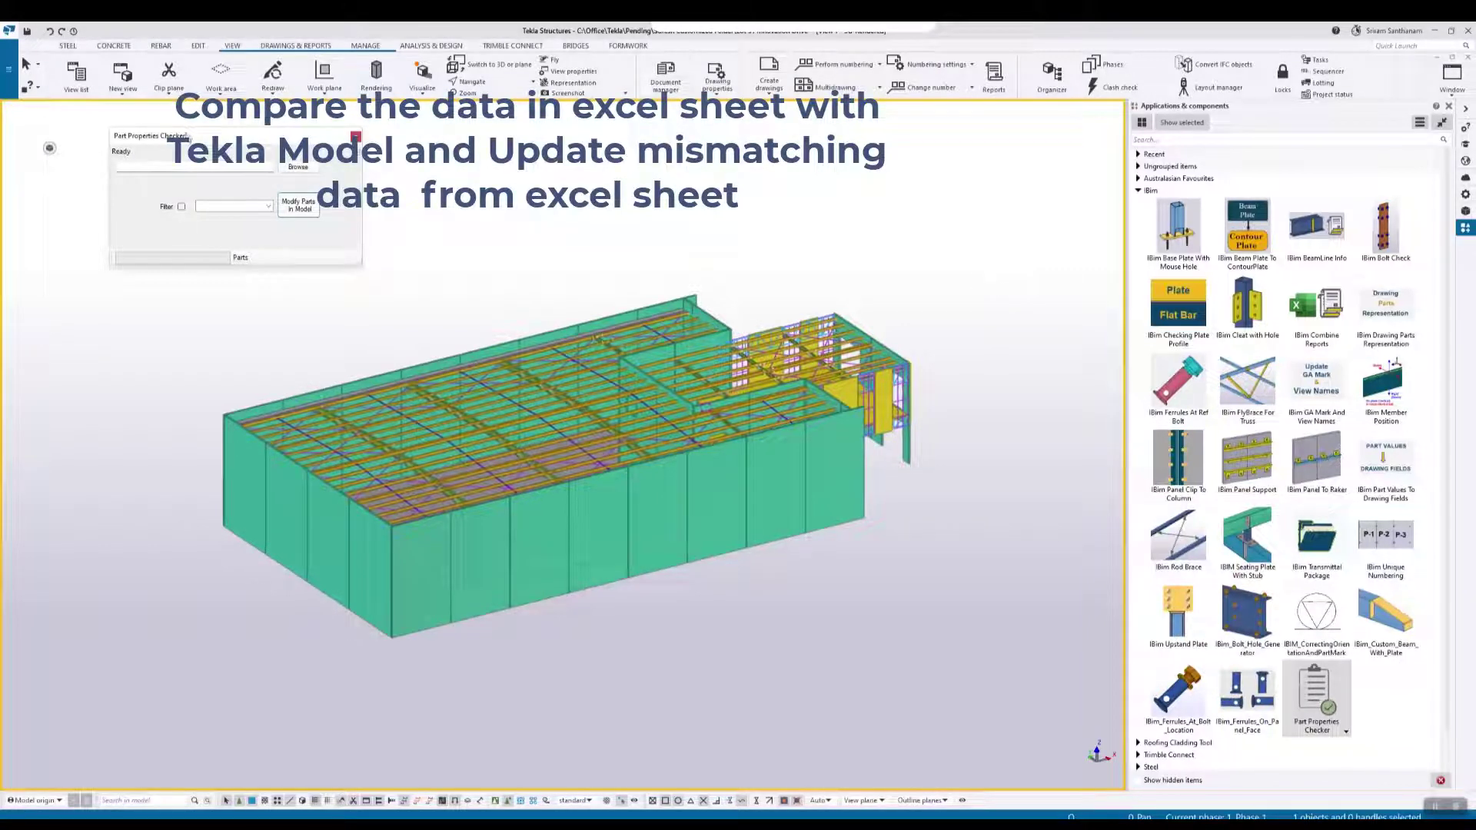
left_click_drag(245, 138, 988, 143)
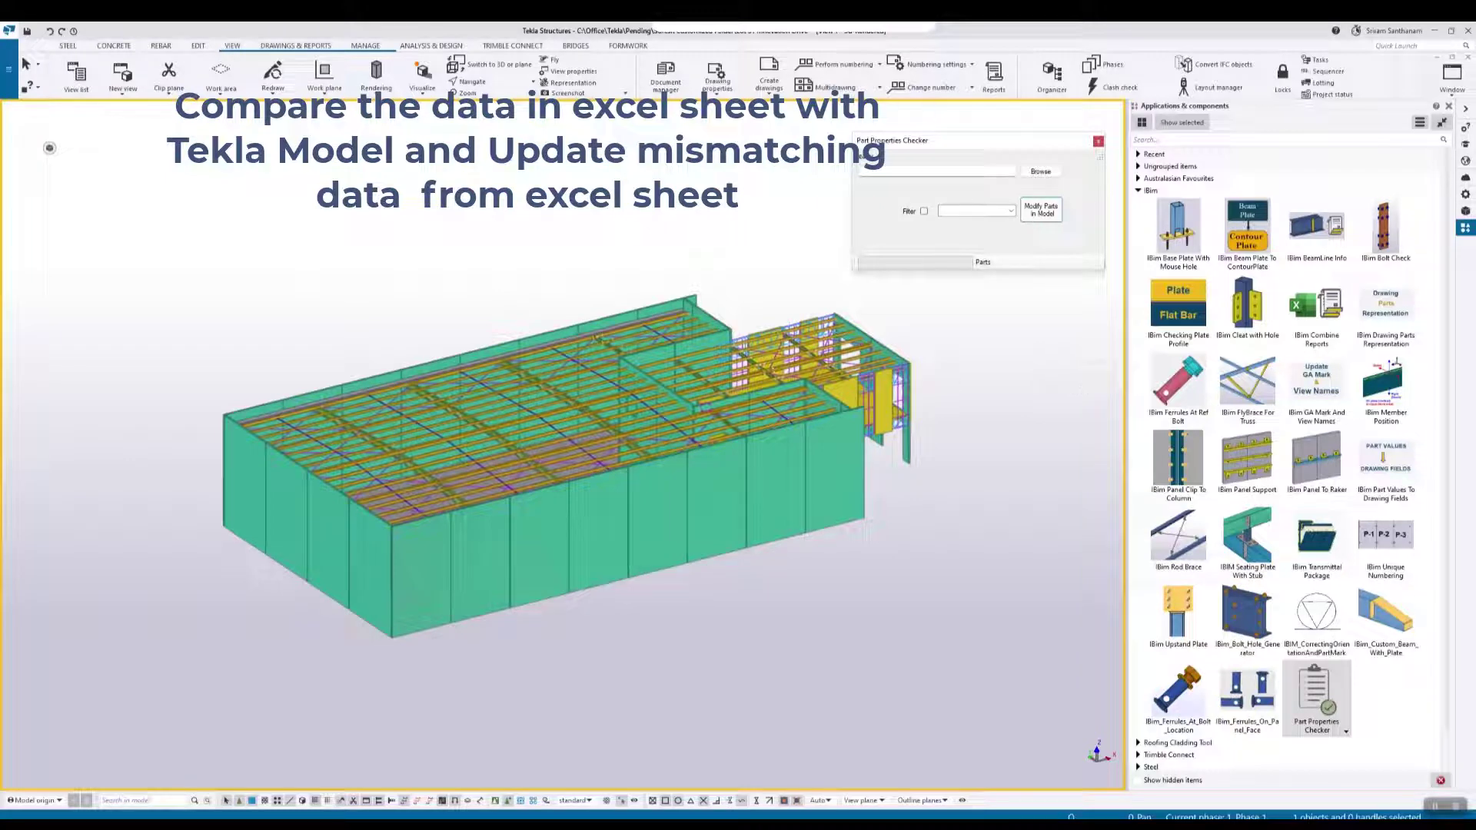
Step: Switch to Excel and review the columns of the part properties checking sheet, then return to the Tekla model
key("alt+Tab")
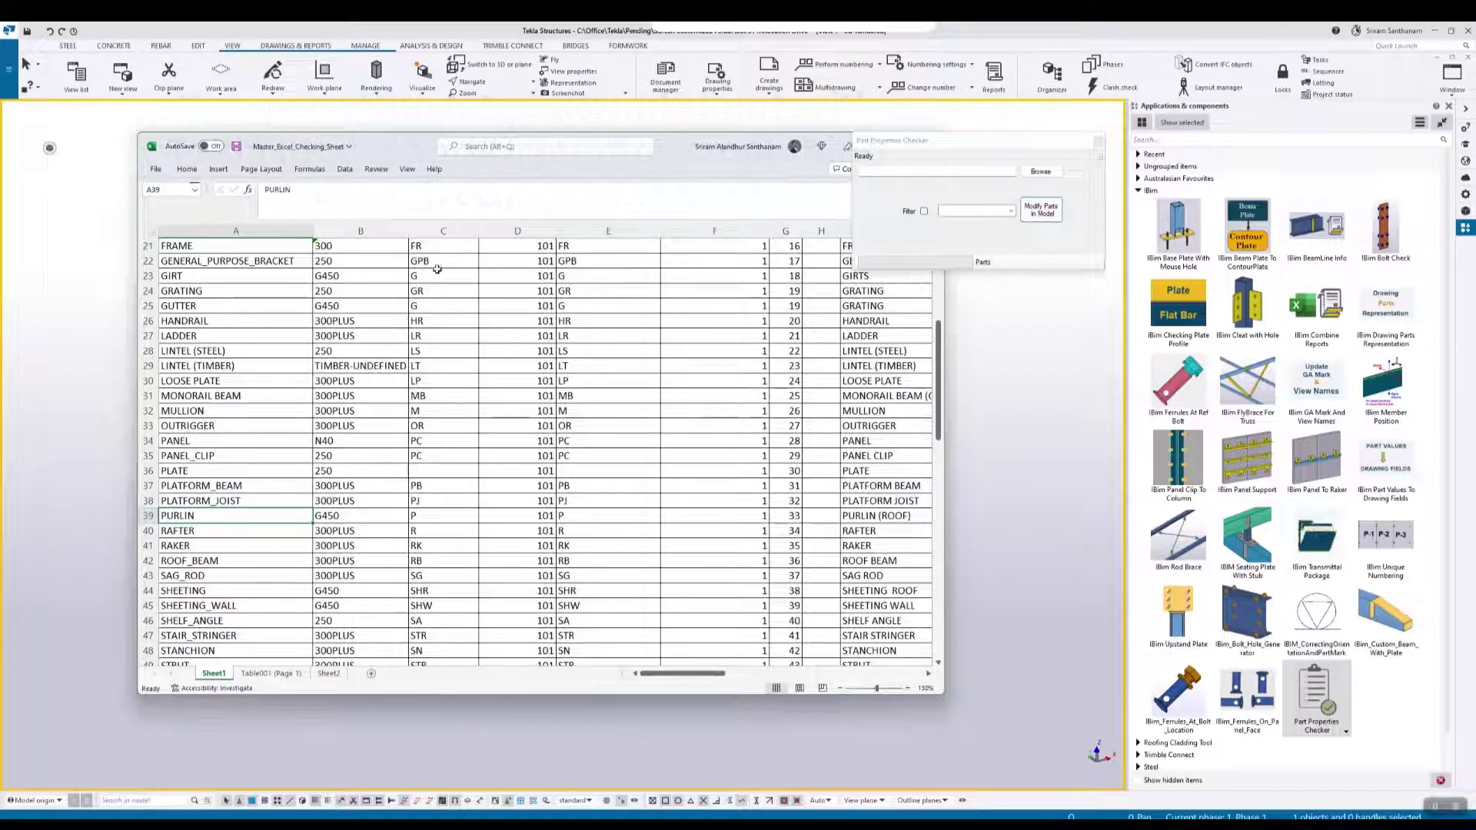
scroll(434, 422, "up", 7)
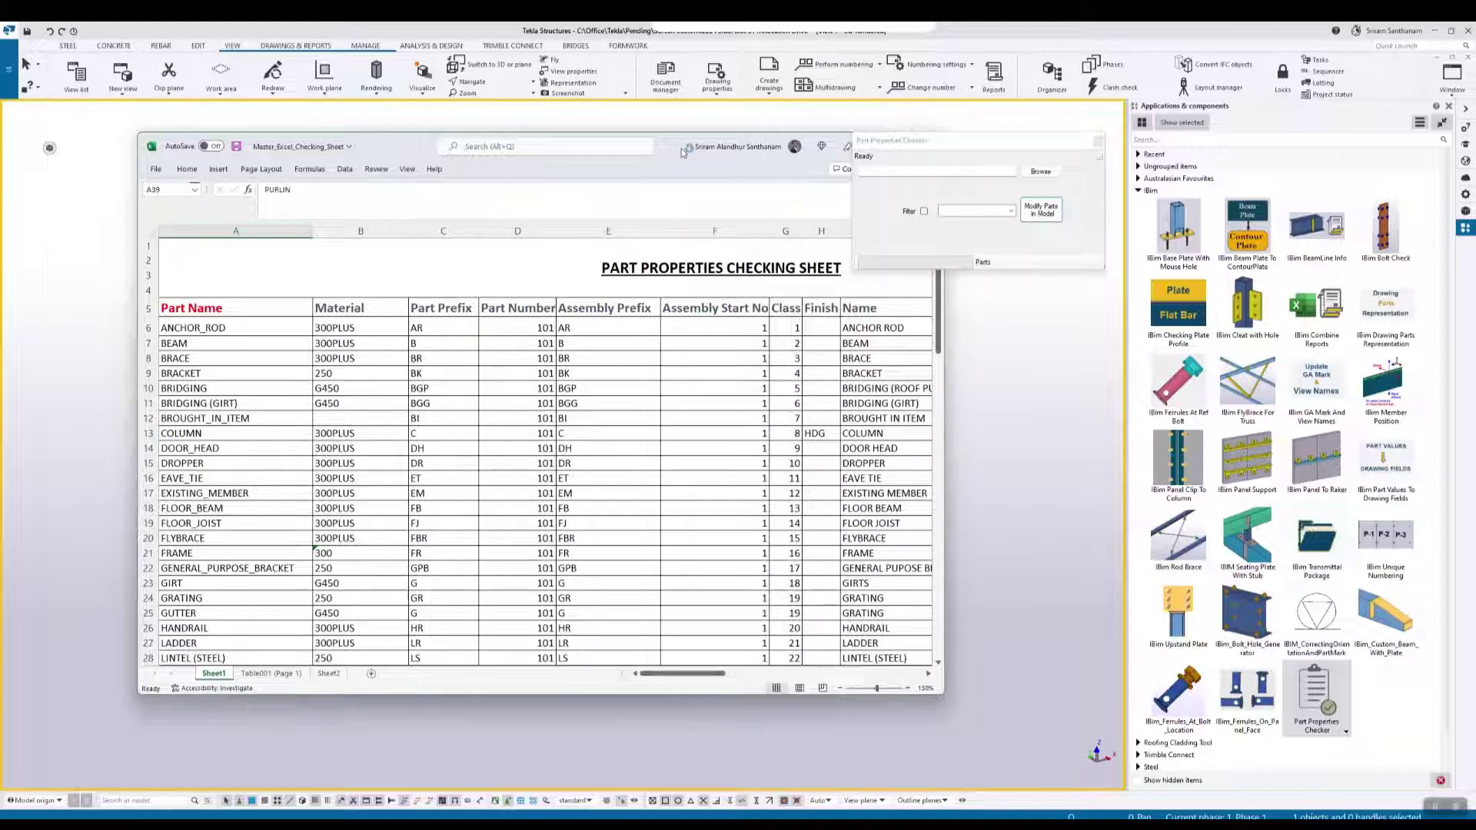
left_click_drag(681, 154, 574, 237)
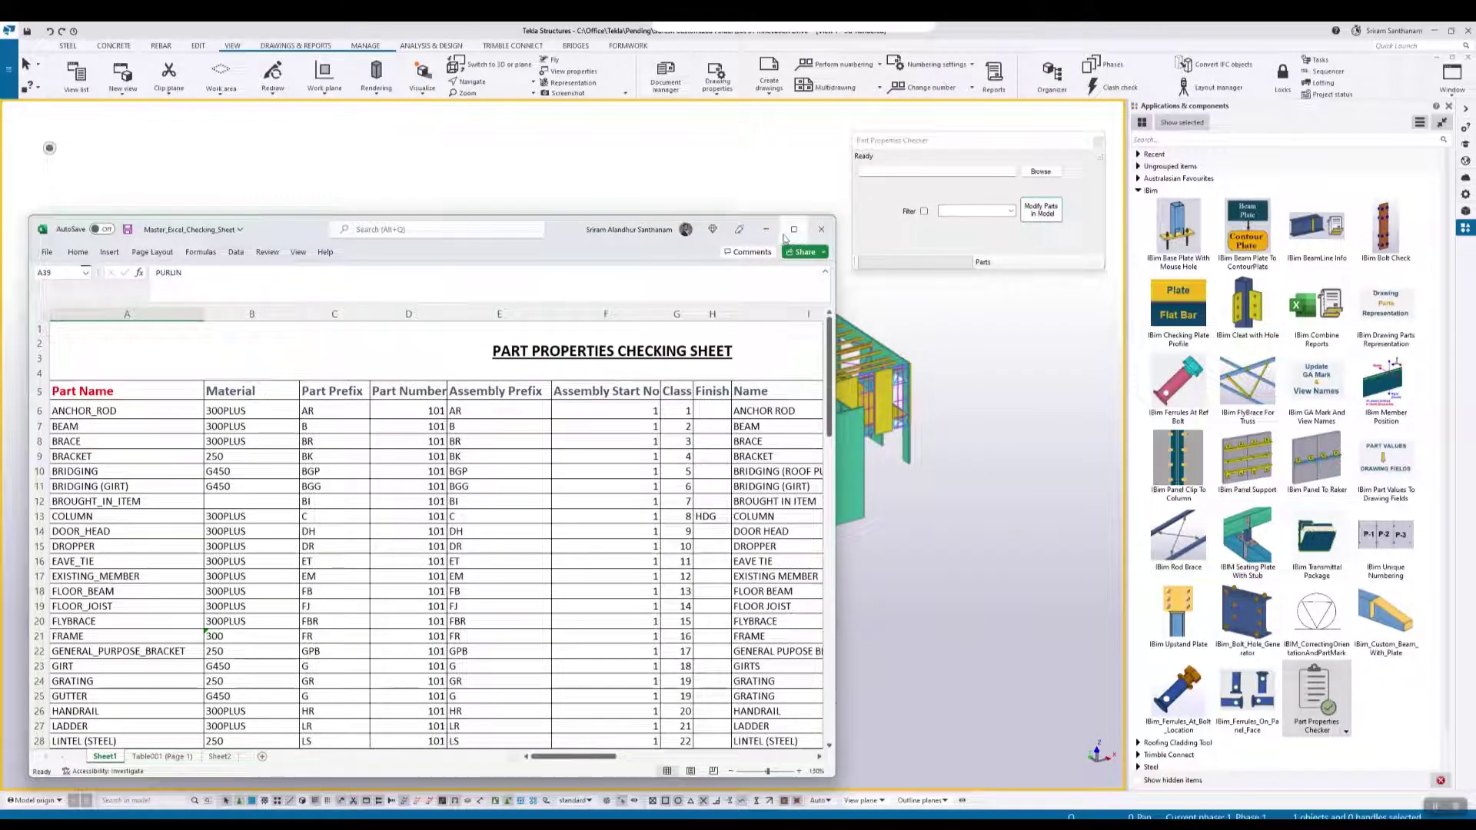
left_click(767, 230)
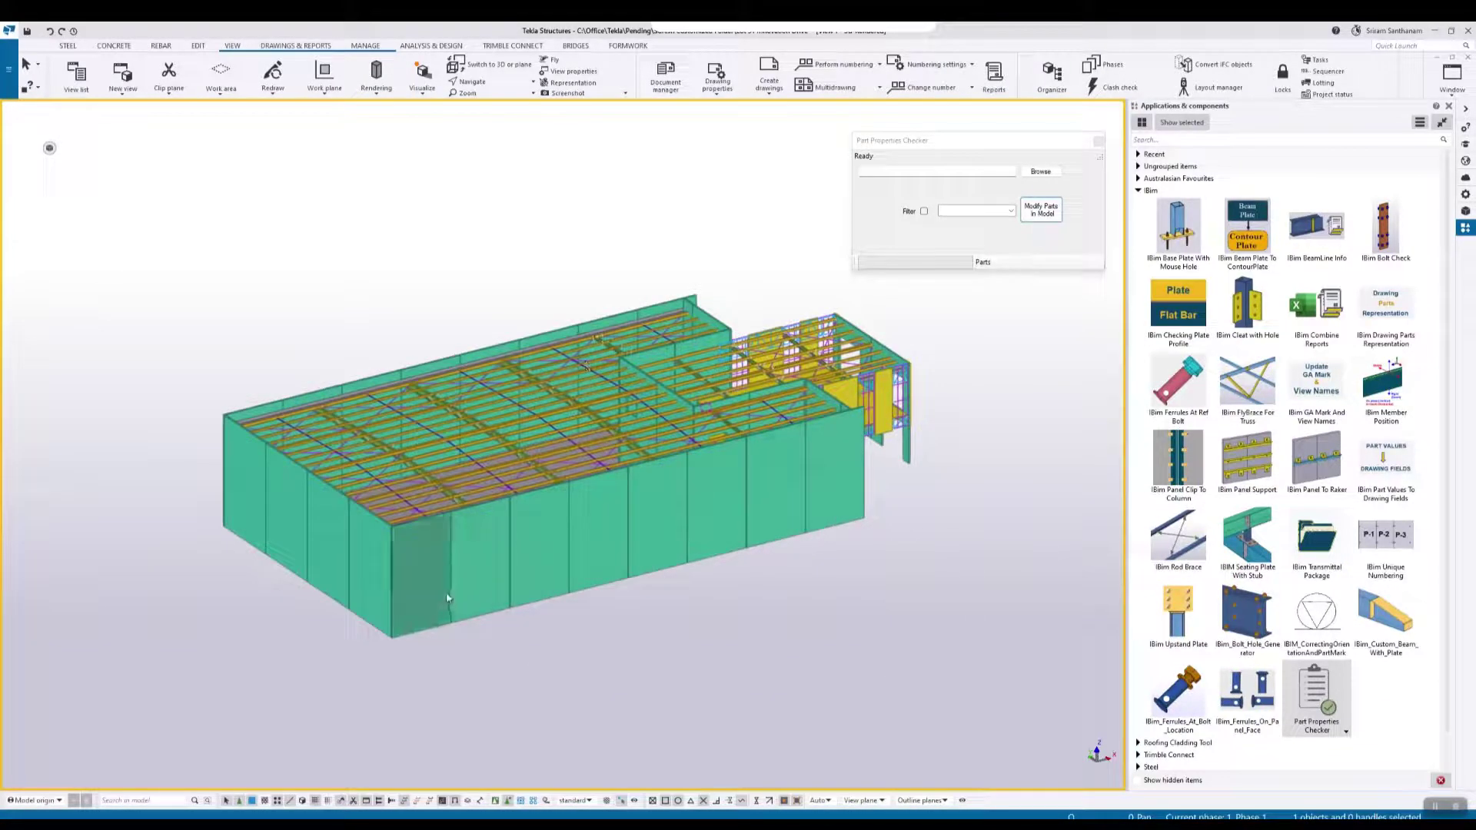
Step: Load the Master_Excel_Checking_Sheet workbook into the Part Properties Checker
left_click(1040, 172)
left_click(1128, 243)
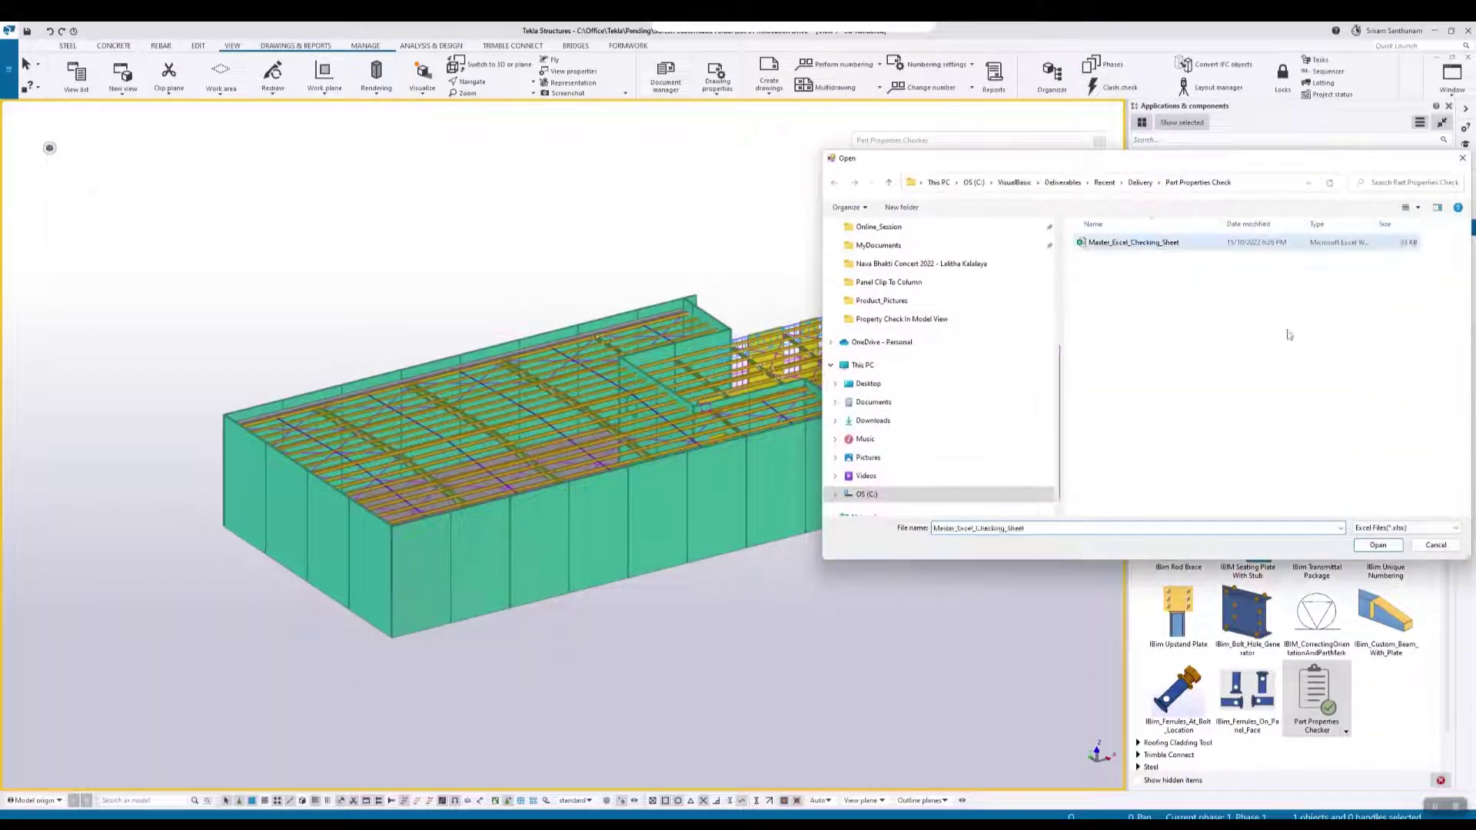
left_click(1378, 545)
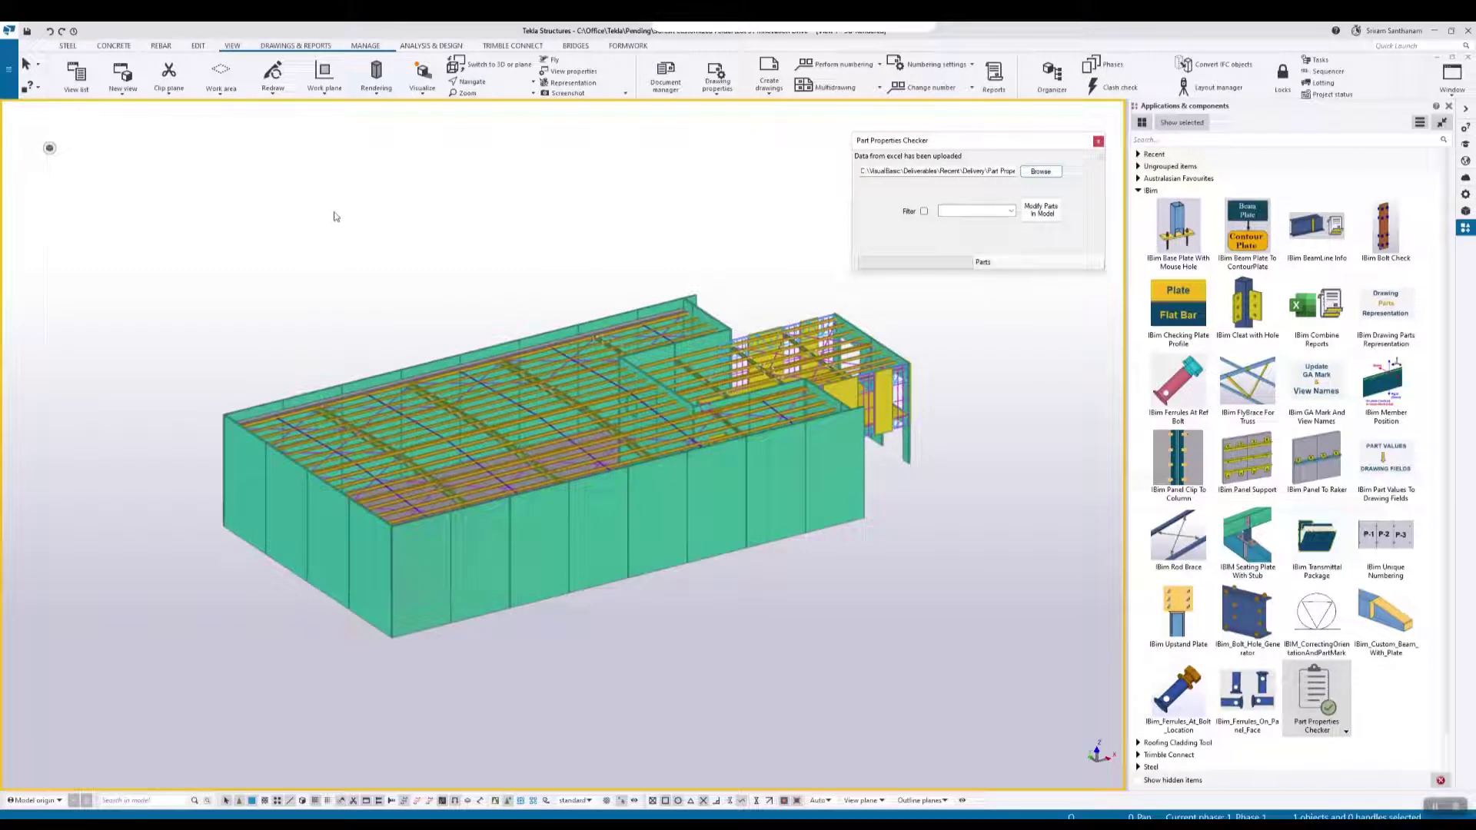
left_click(520, 387)
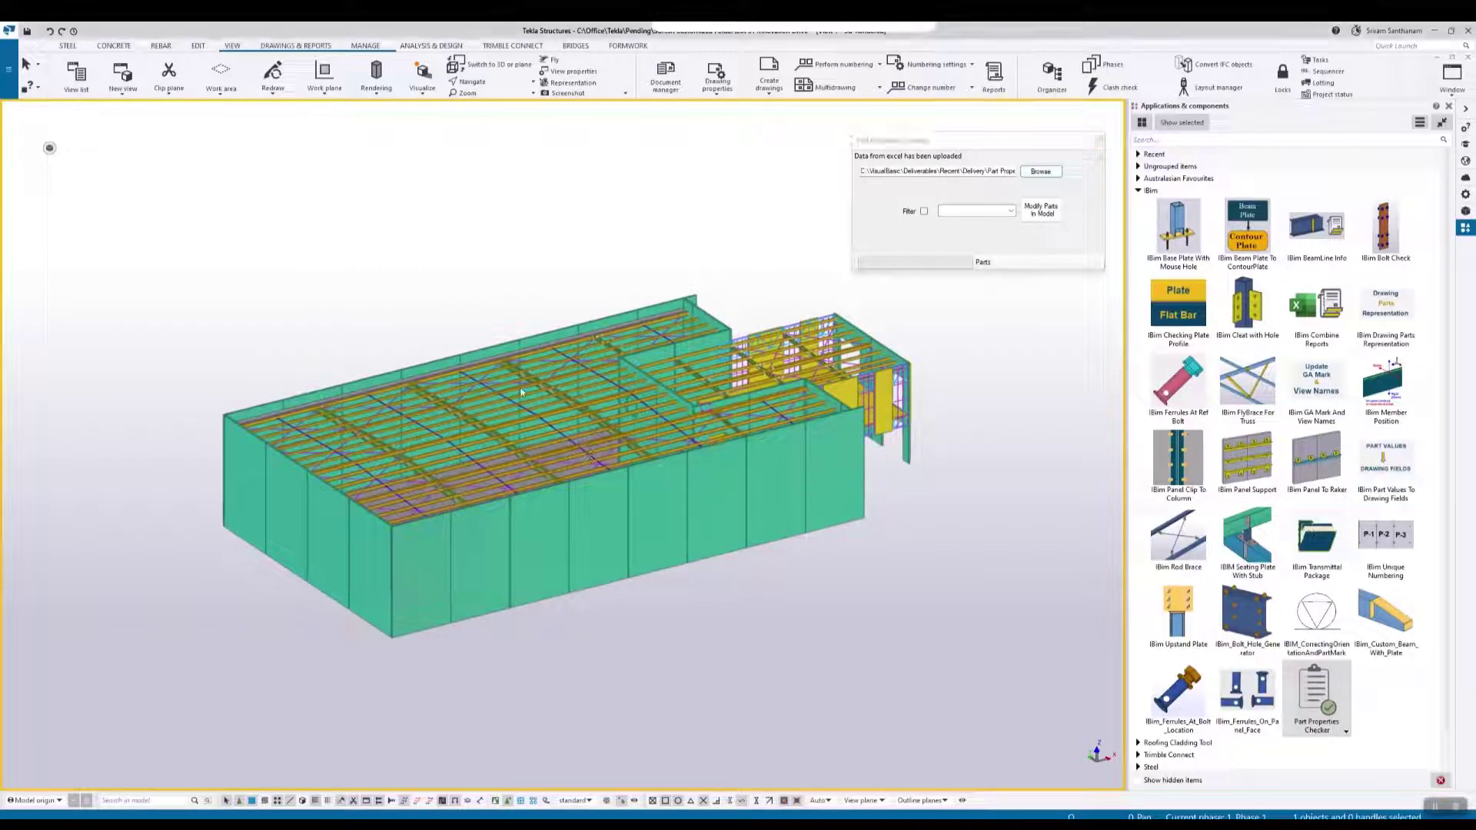
left_click(538, 267)
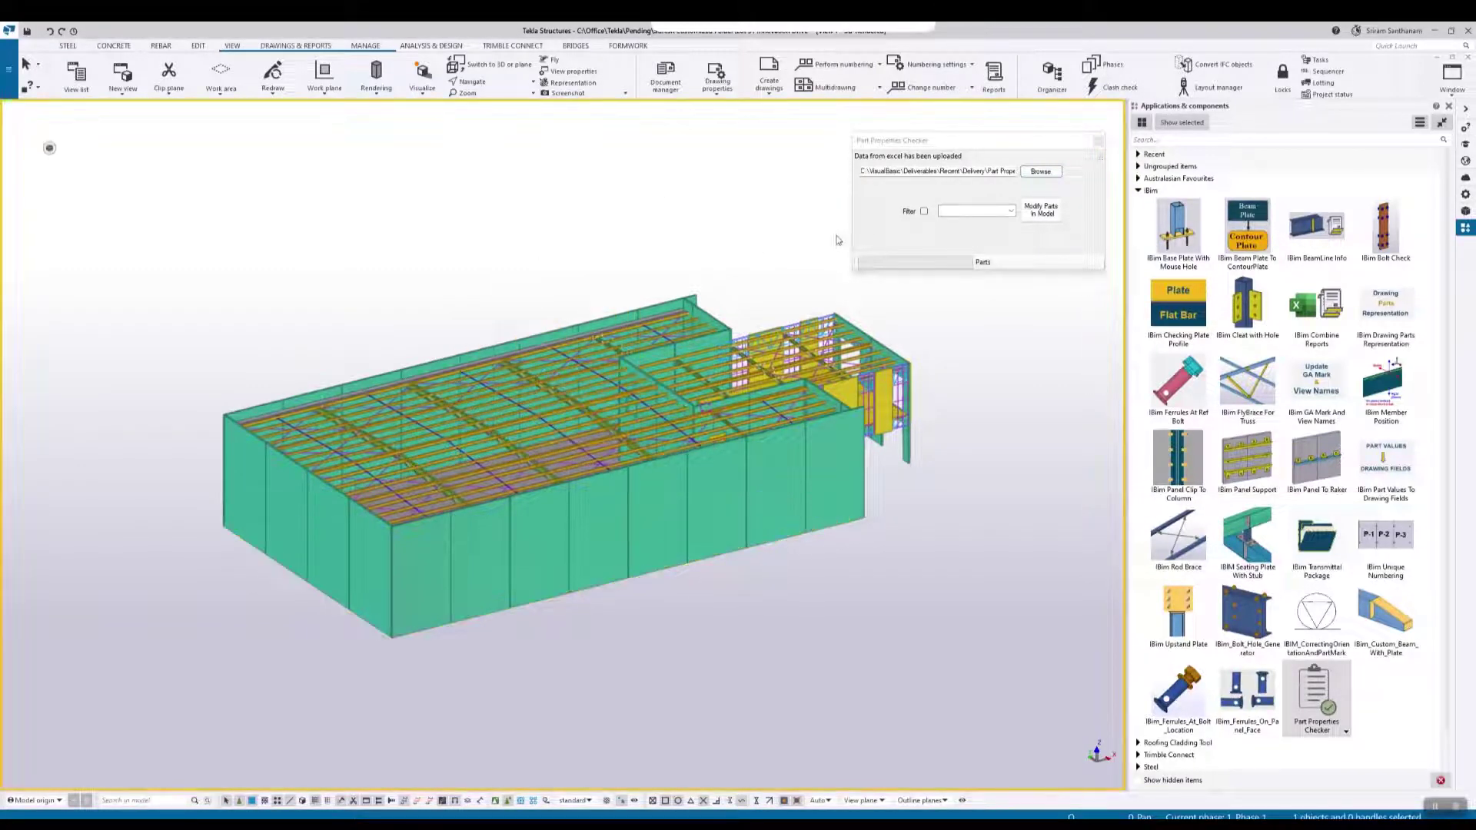
Step: Enable the checker's part filter and set it to PANEL
left_click(925, 211)
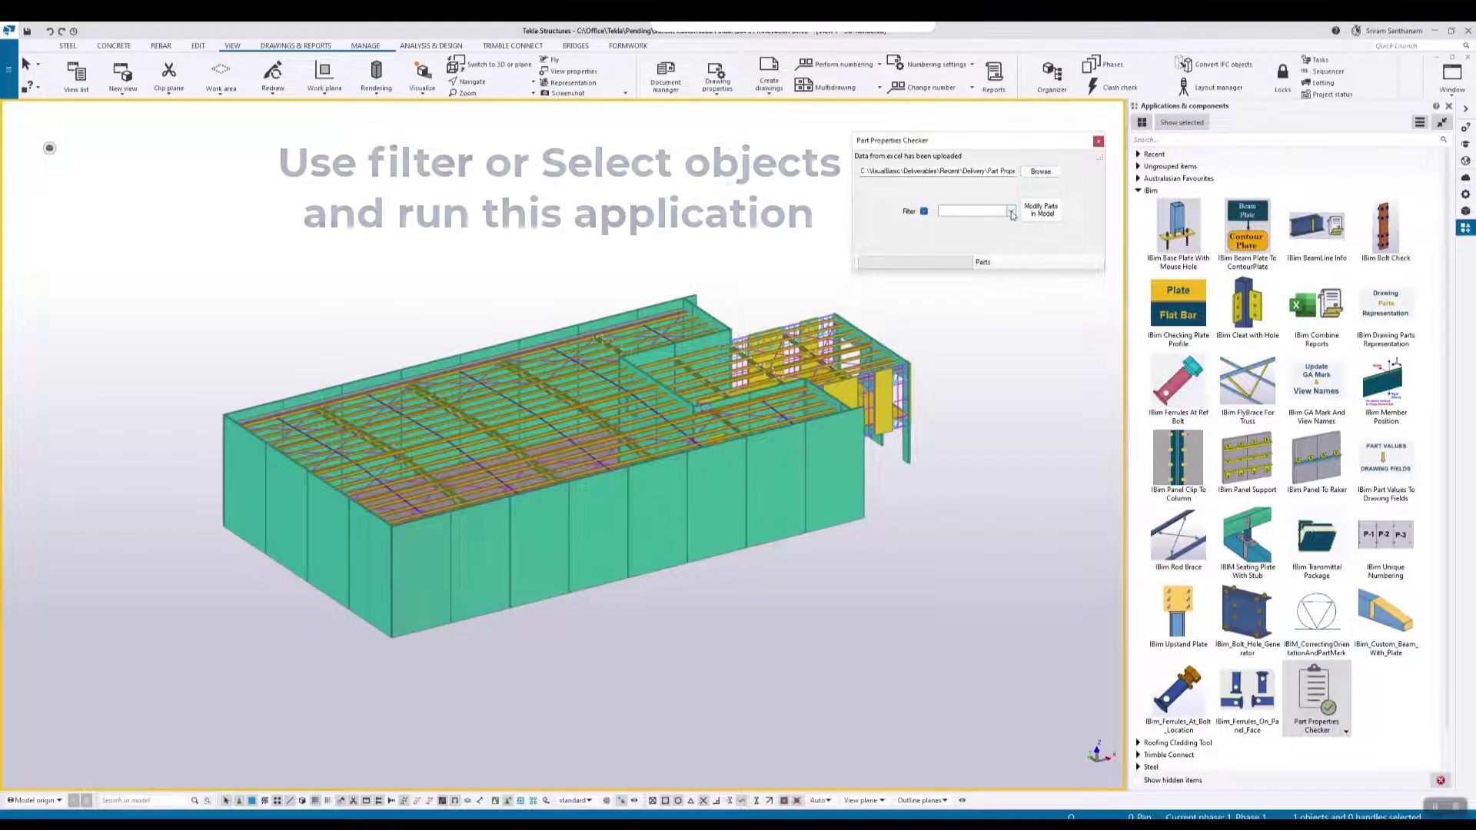
left_click(976, 211)
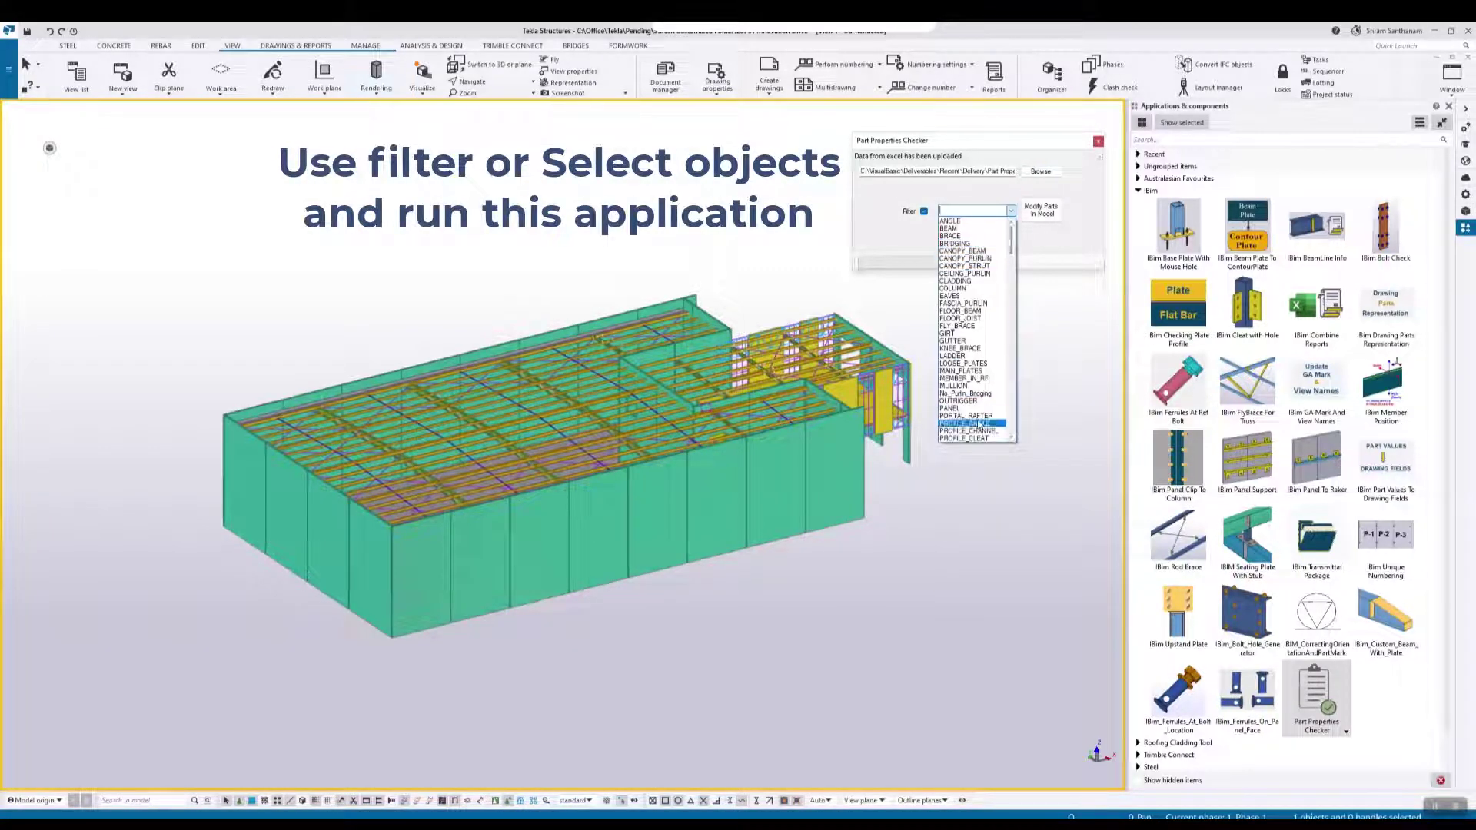
left_click_drag(1011, 243, 1010, 315)
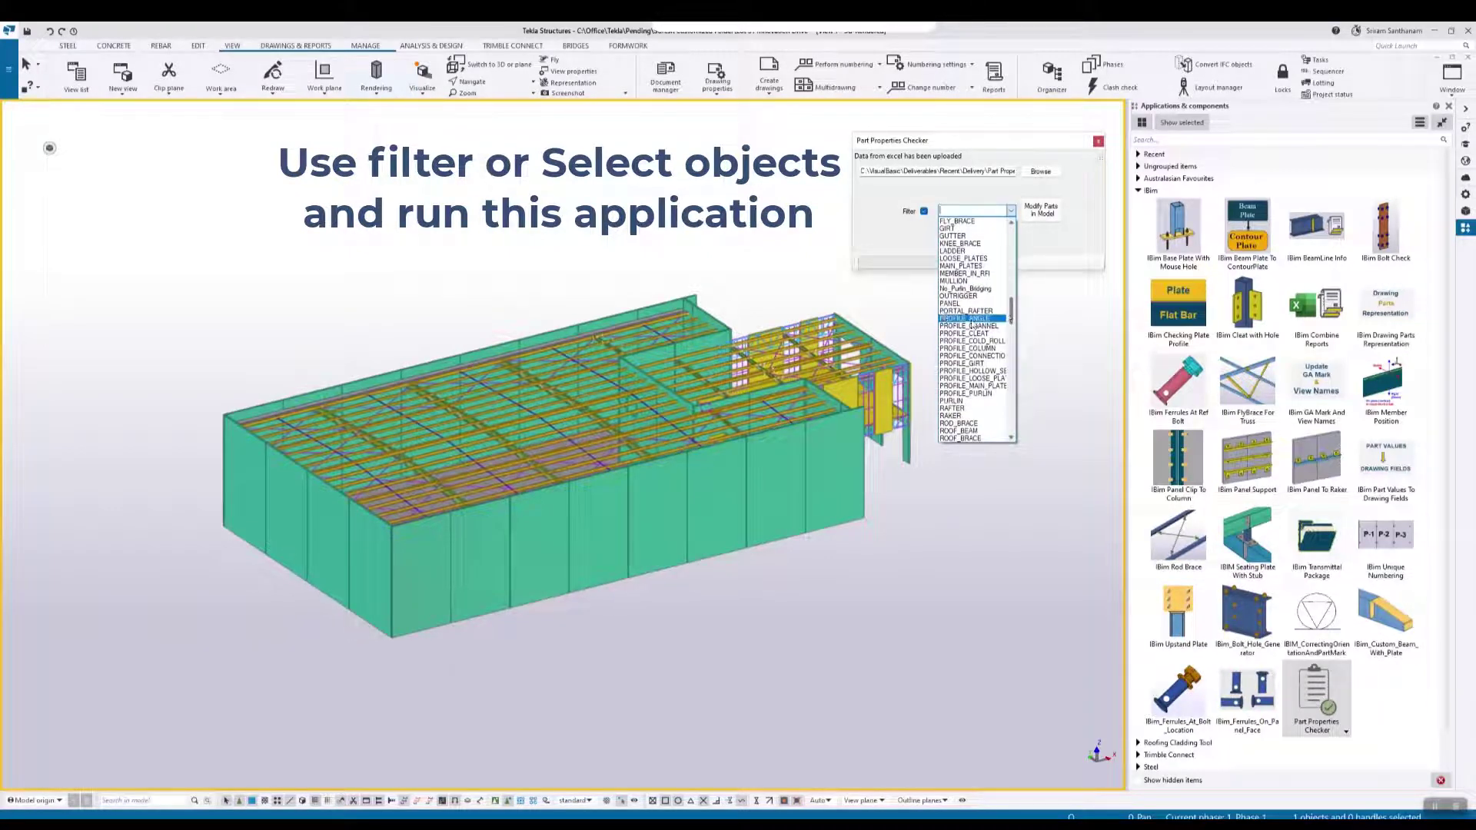
left_click(948, 303)
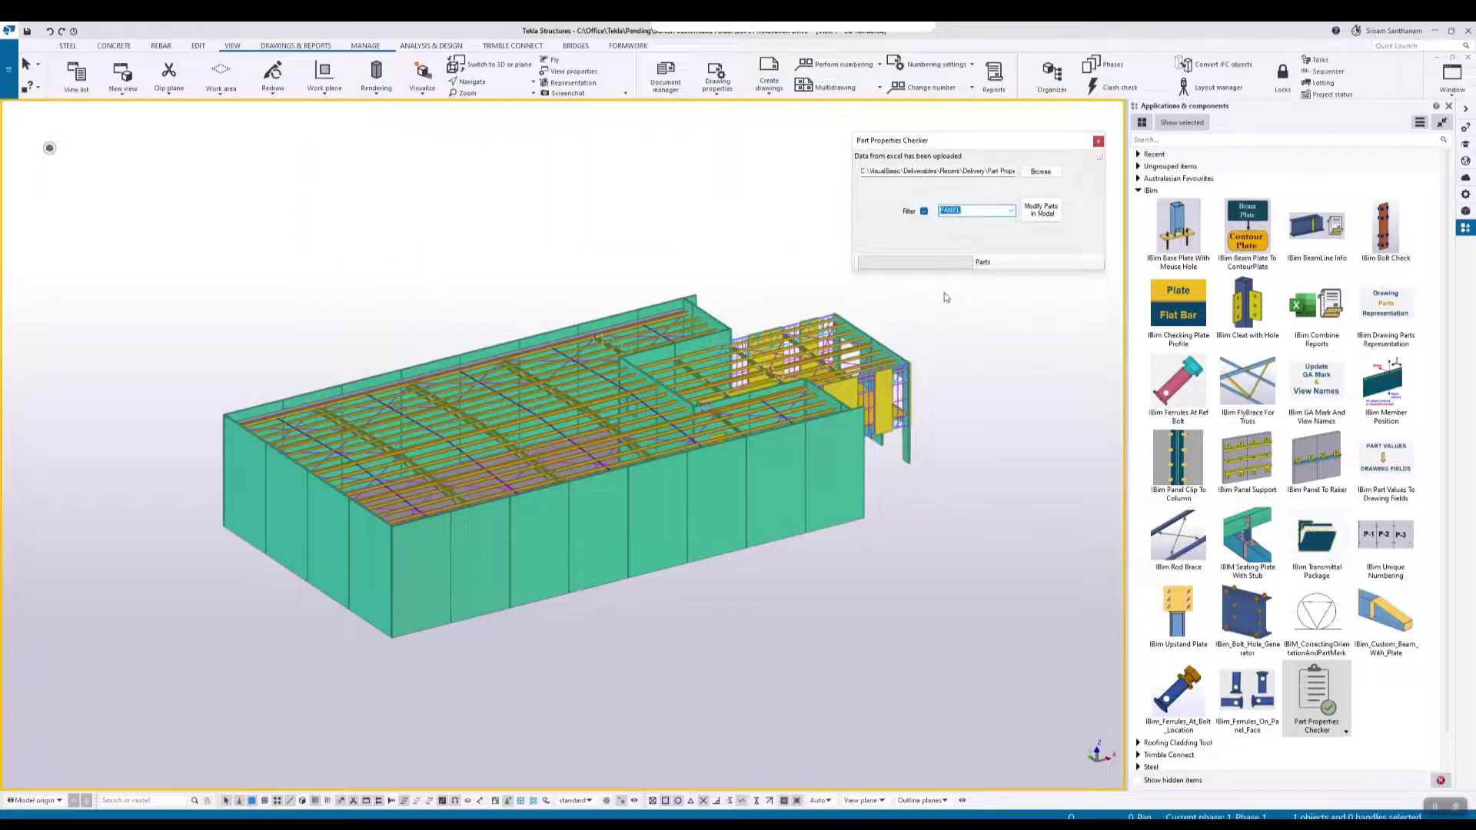
Step: Switch to the Excel checking sheet and look up the properties in the PANEL row
key("alt+Tab")
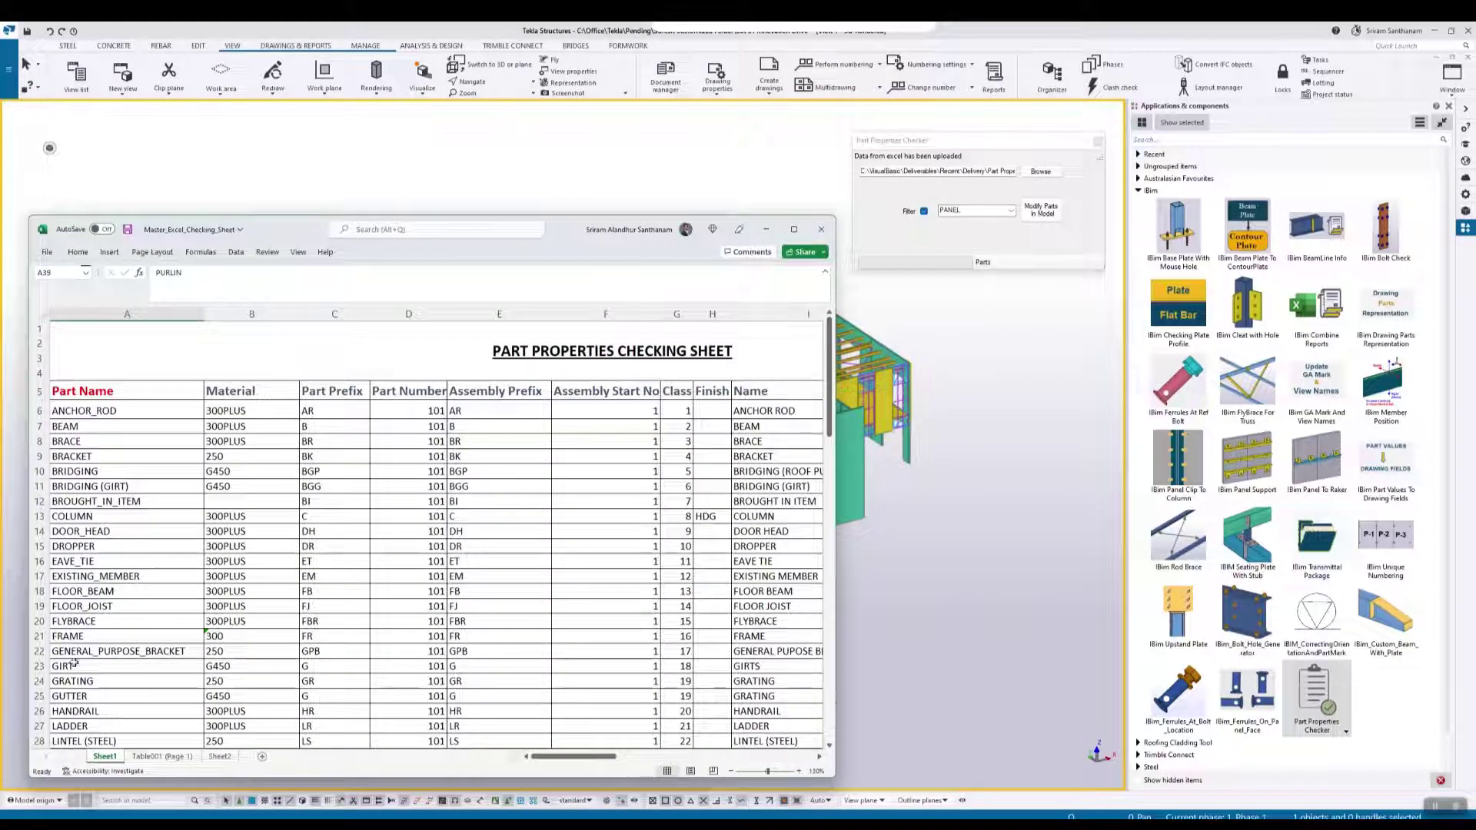
scroll(148, 609, "down", 6)
scroll(148, 609, "down", 1)
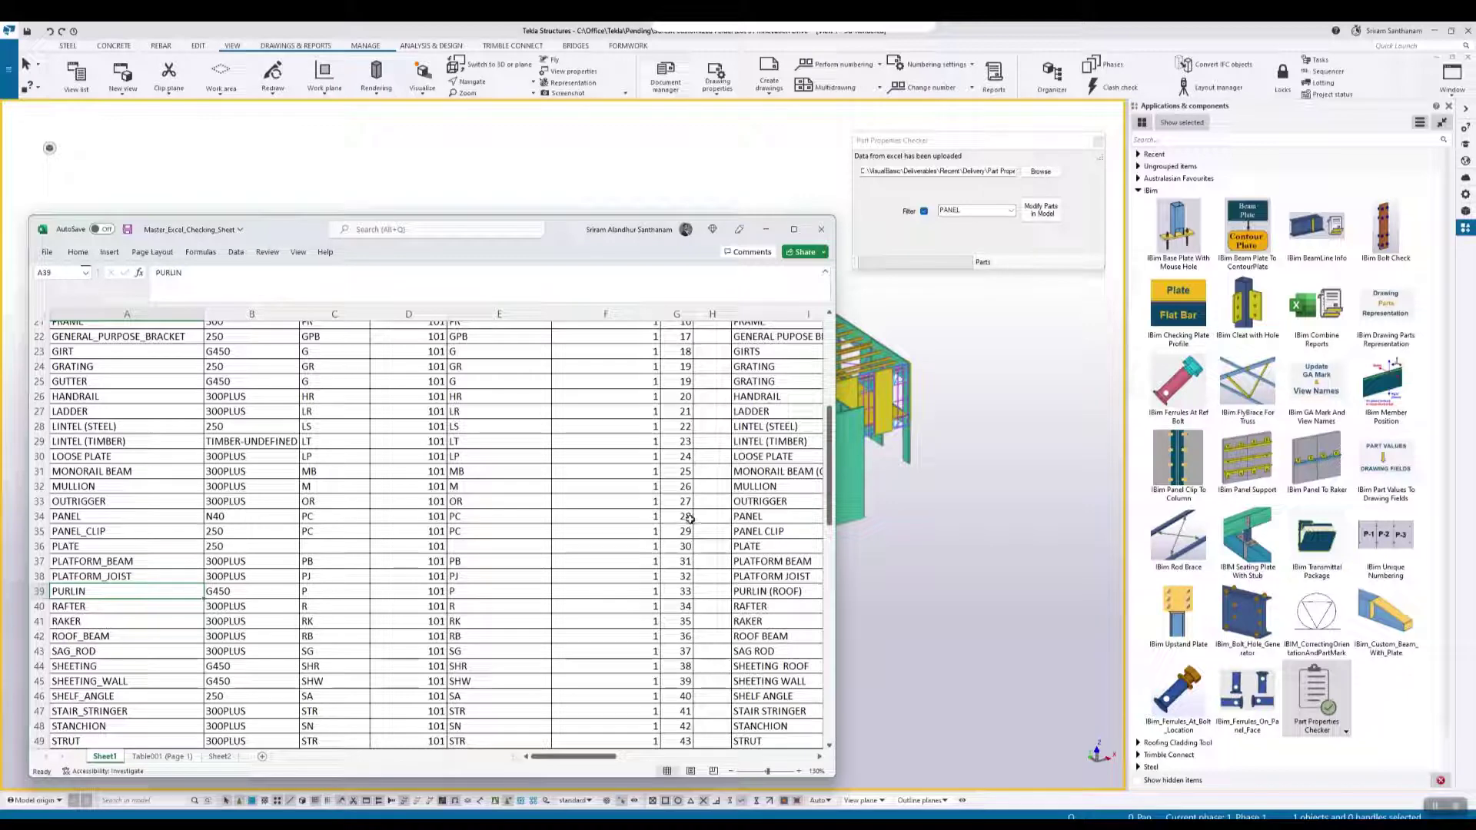
left_click(766, 229)
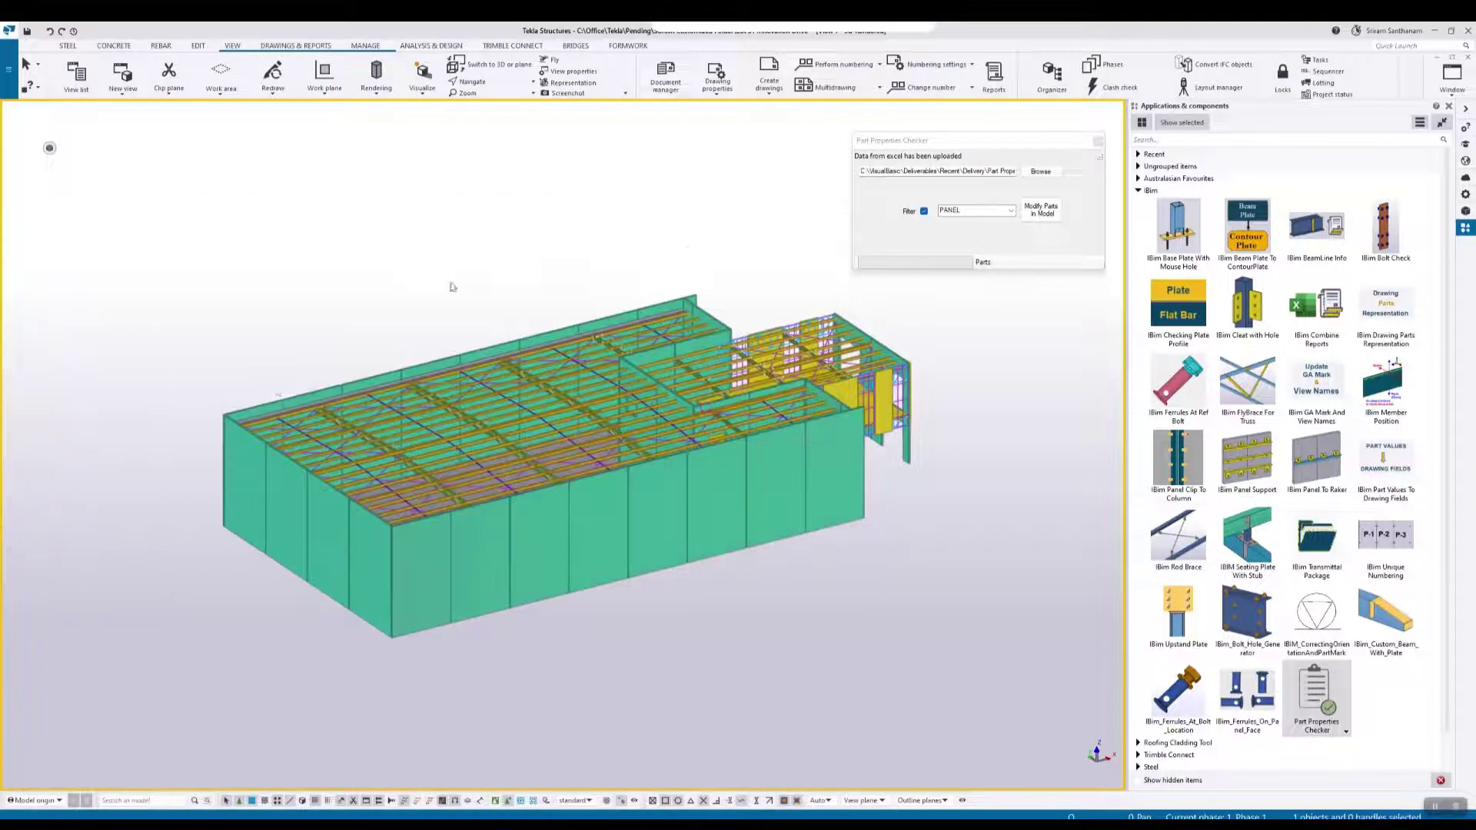
Step: Modify the filtered panels in the model from the Excel data and inspect the class of a wall panel
left_click(1041, 211)
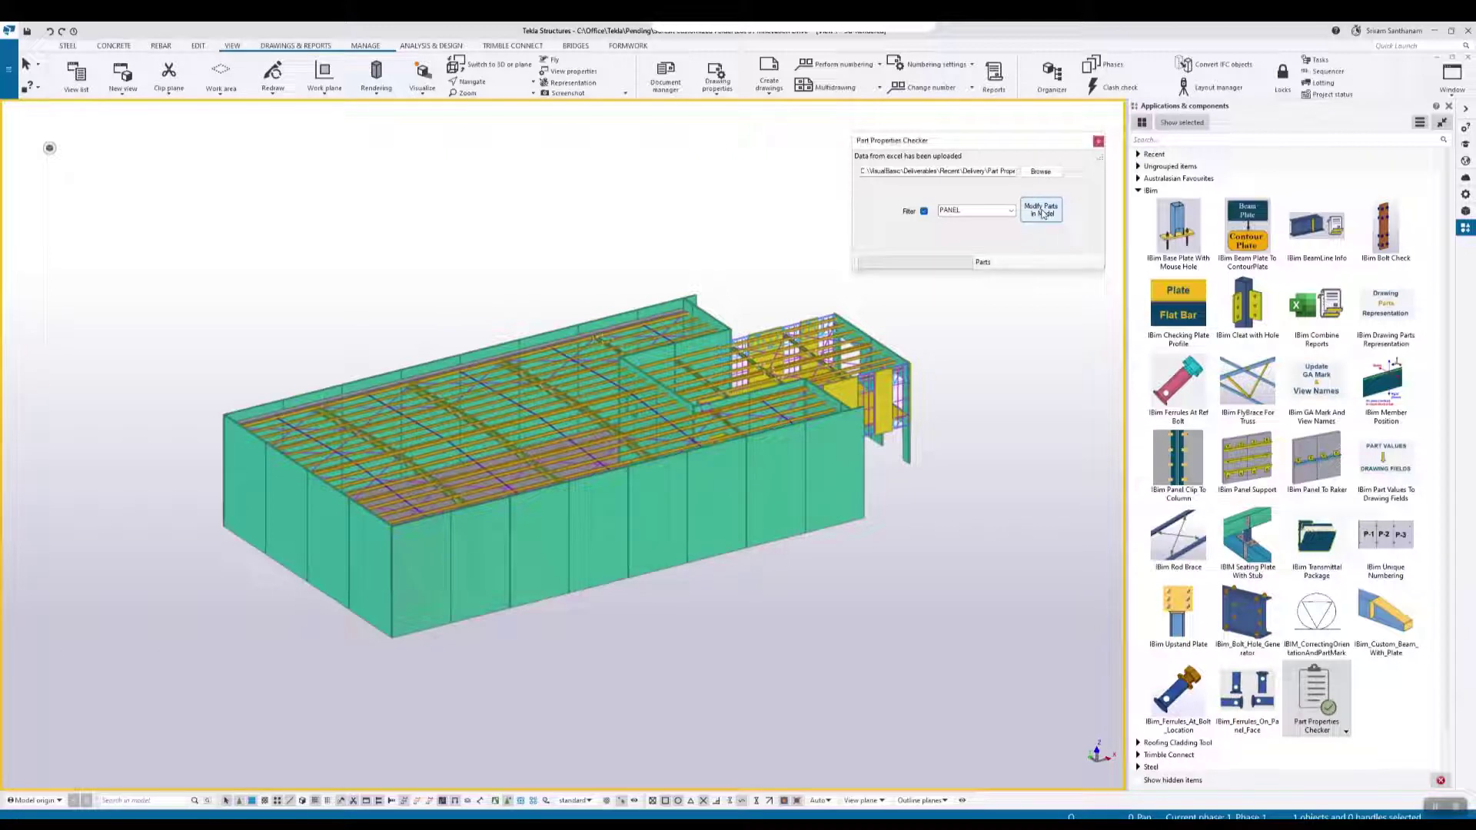
double_click(857, 475)
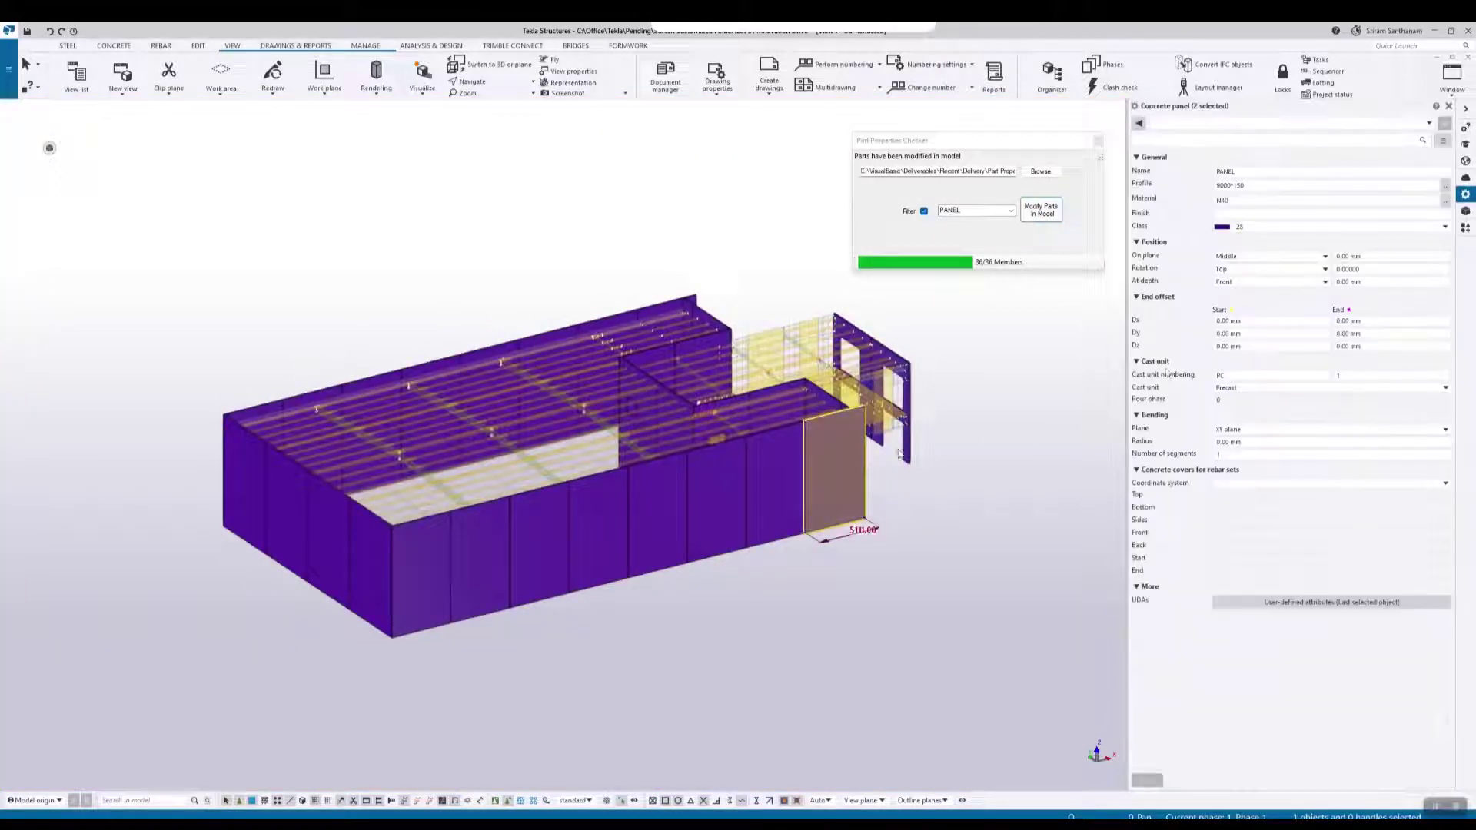
left_click(1256, 226)
Step: Set the checker's filter to PURLIN and inspect the class of one roof purlin in the model
left_click(1012, 211)
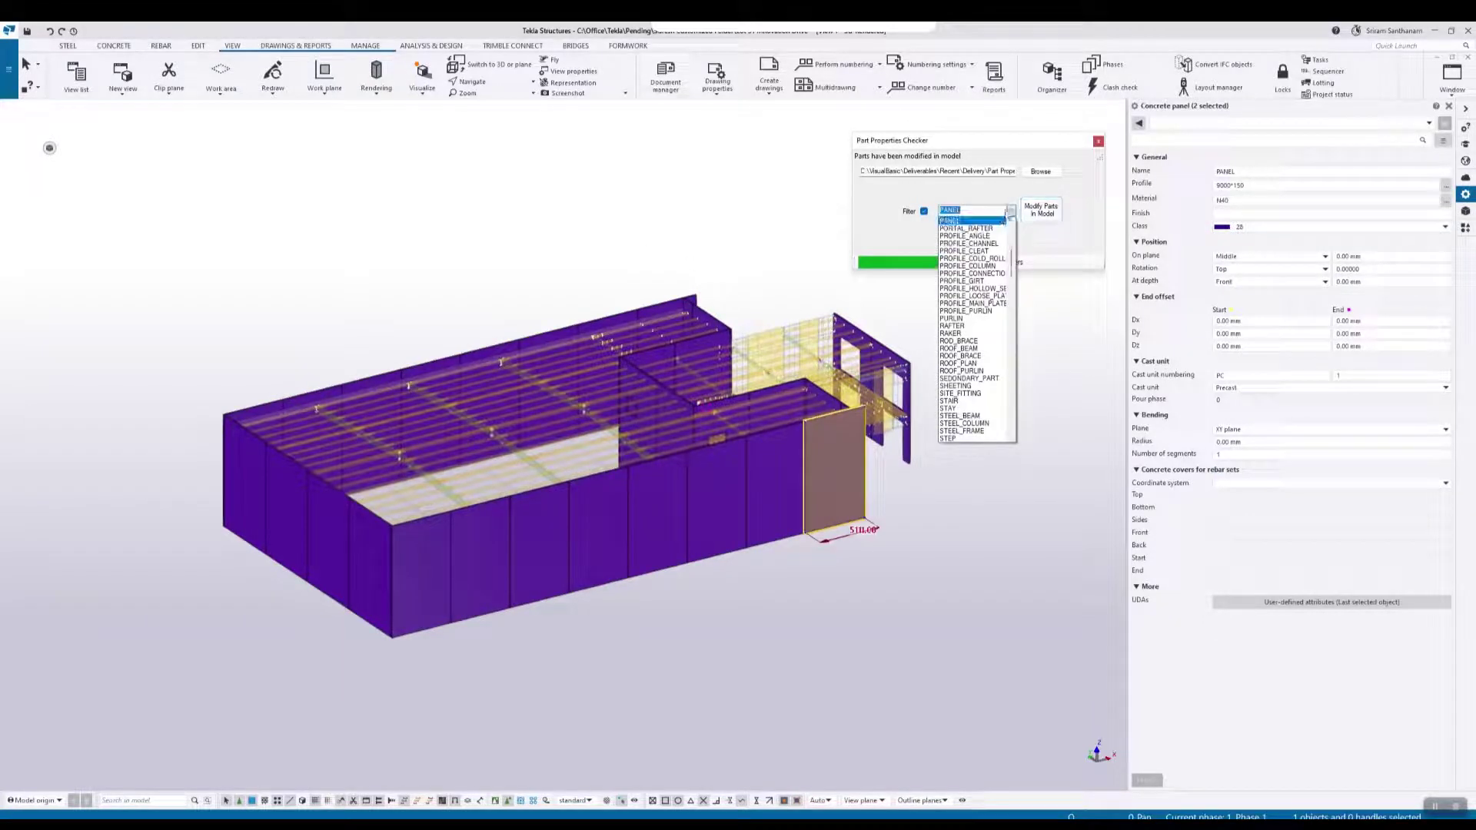
left_click(952, 318)
left_click(697, 280)
scroll(682, 326, "up", 5)
scroll(680, 327, "up", 2)
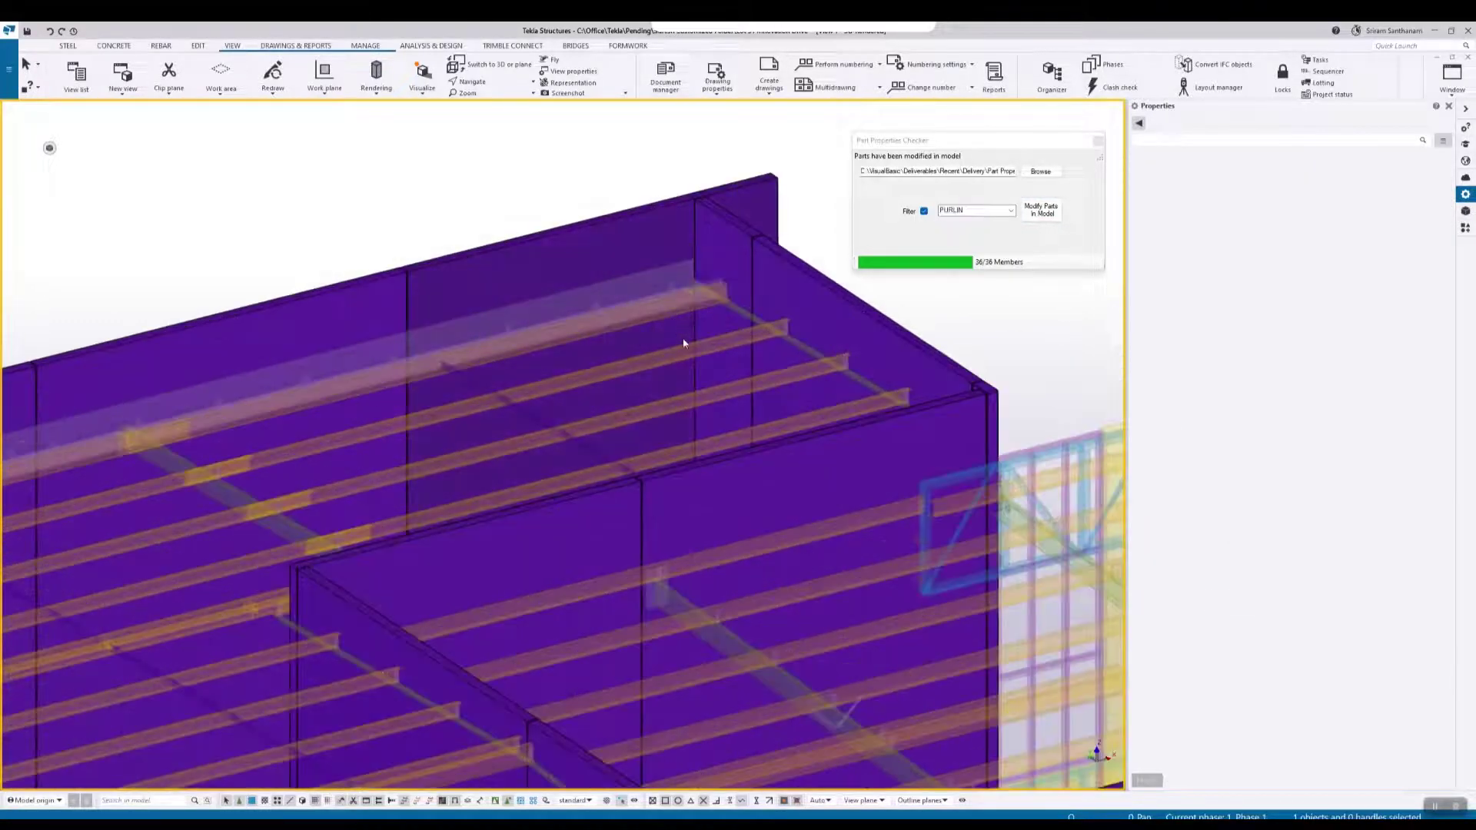
left_click(677, 353)
left_click(1258, 227)
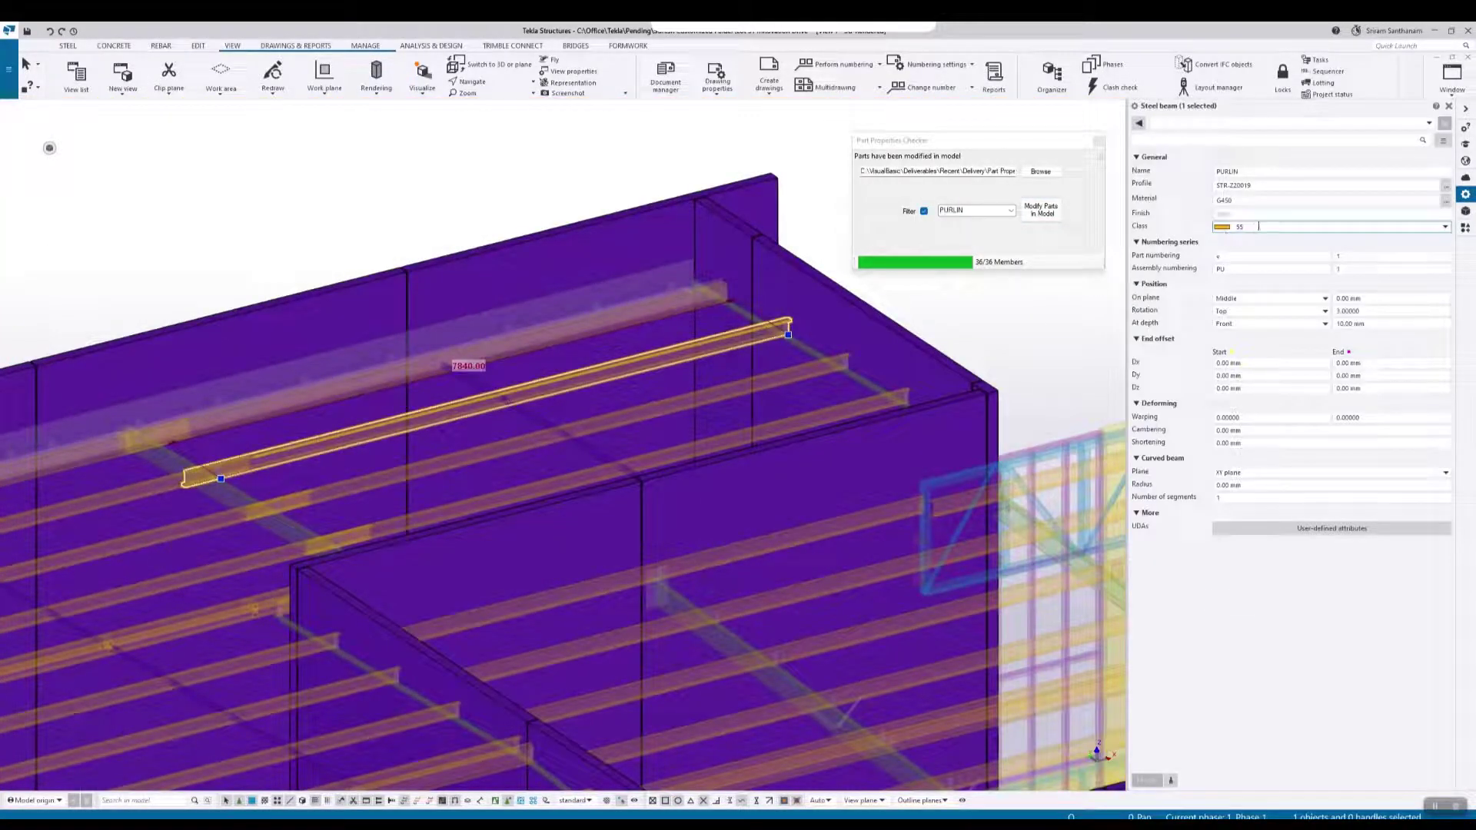
scroll(672, 520, "down", 6)
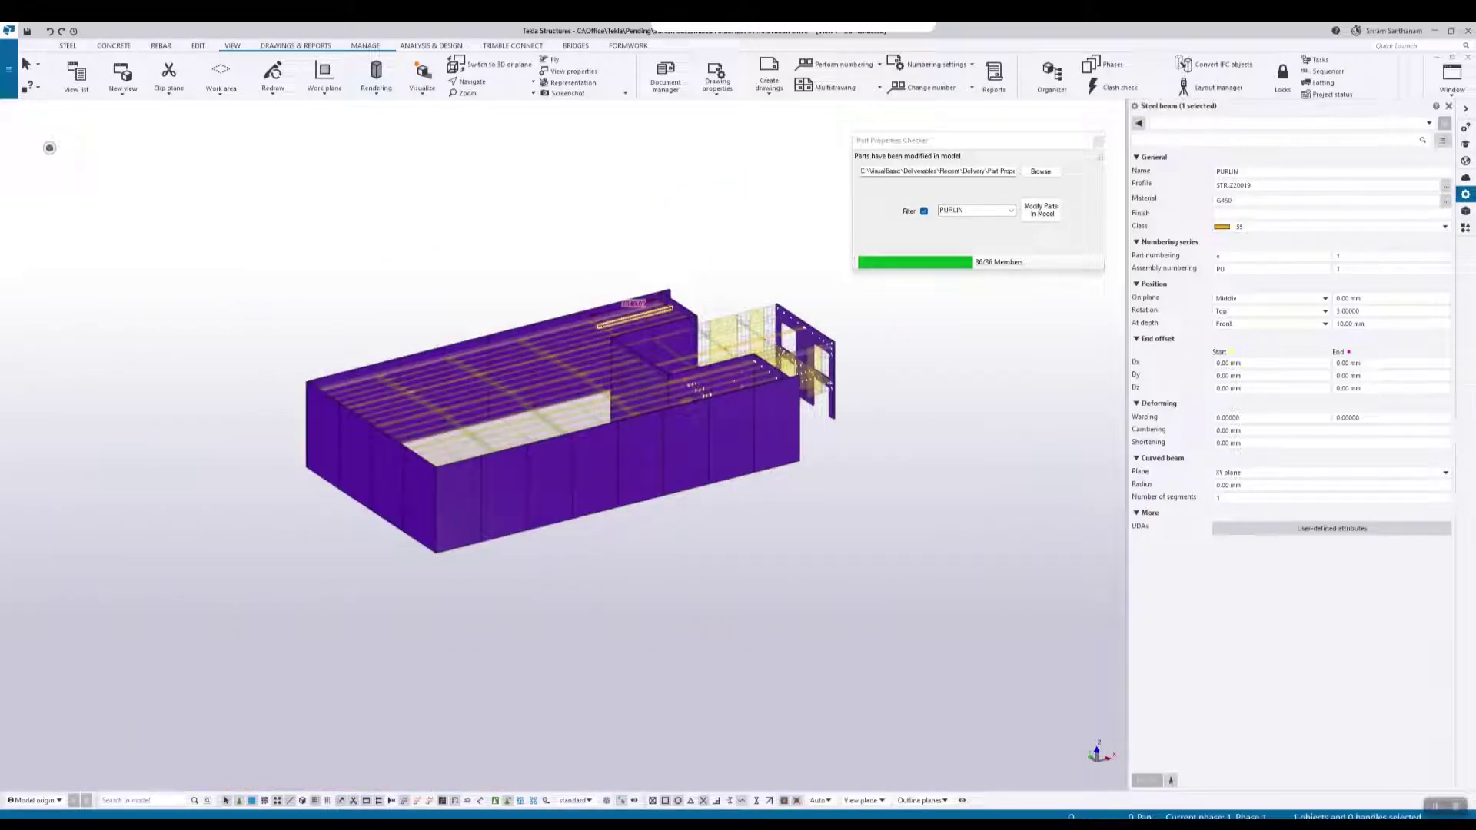
Step: Switch to the Excel checking sheet and read the properties in the PURLIN row
mouse_move(917, 824)
left_click(917, 783)
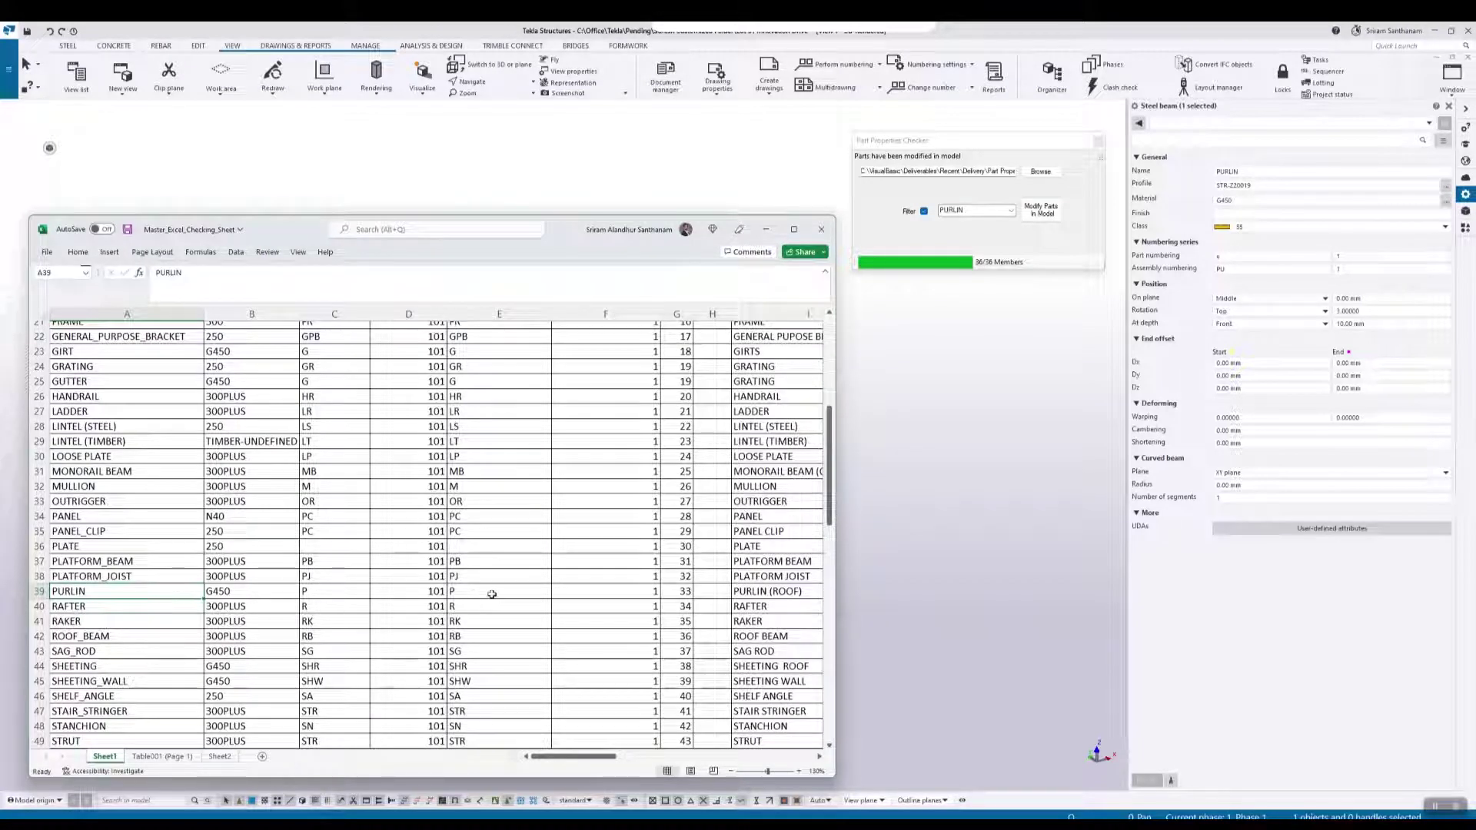
left_click(765, 229)
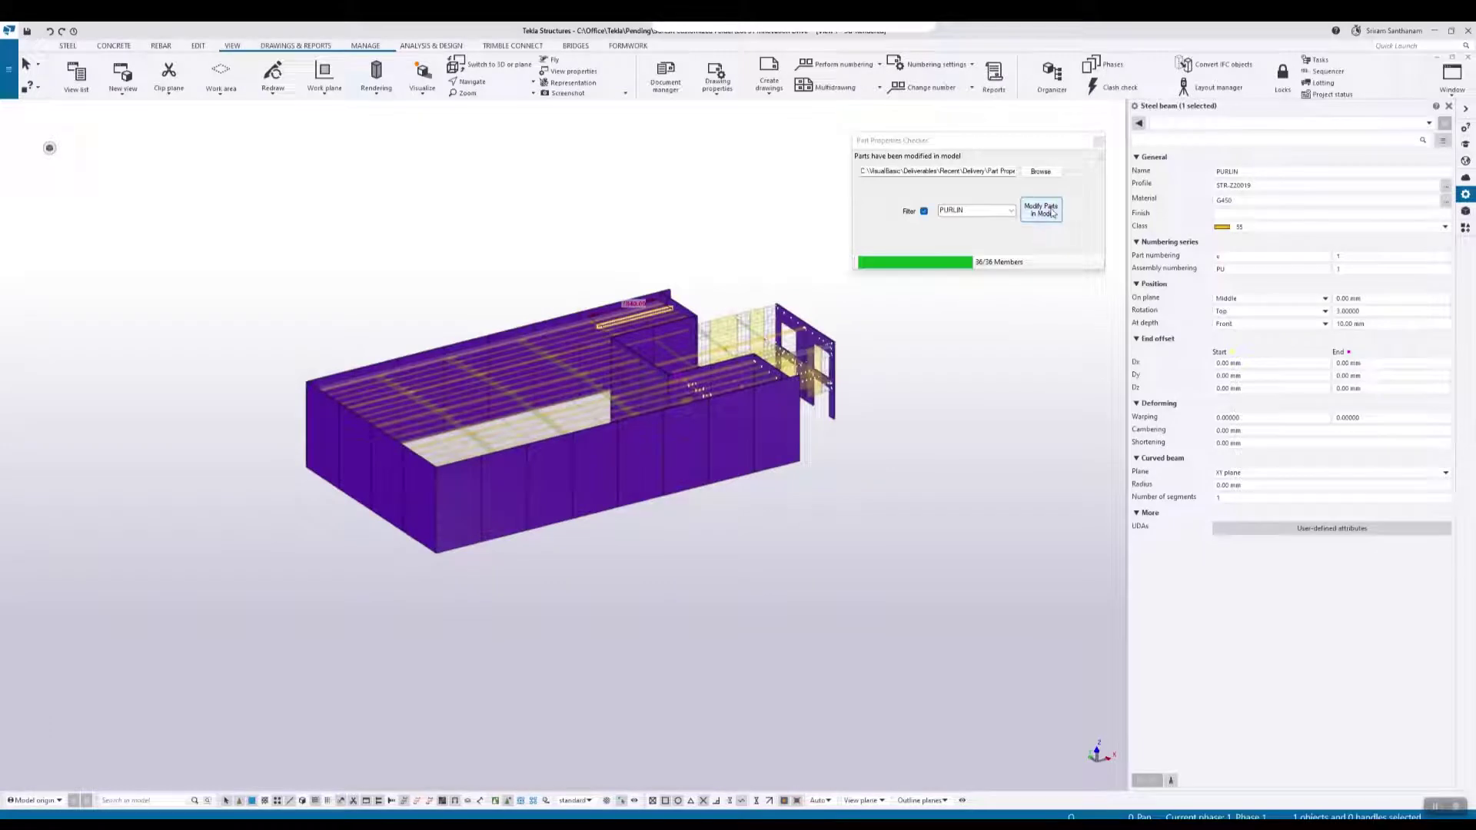
Step: Modify the filtered purlins in the model from the Excel data and check one purlin's class, material and numbering
left_click(1042, 210)
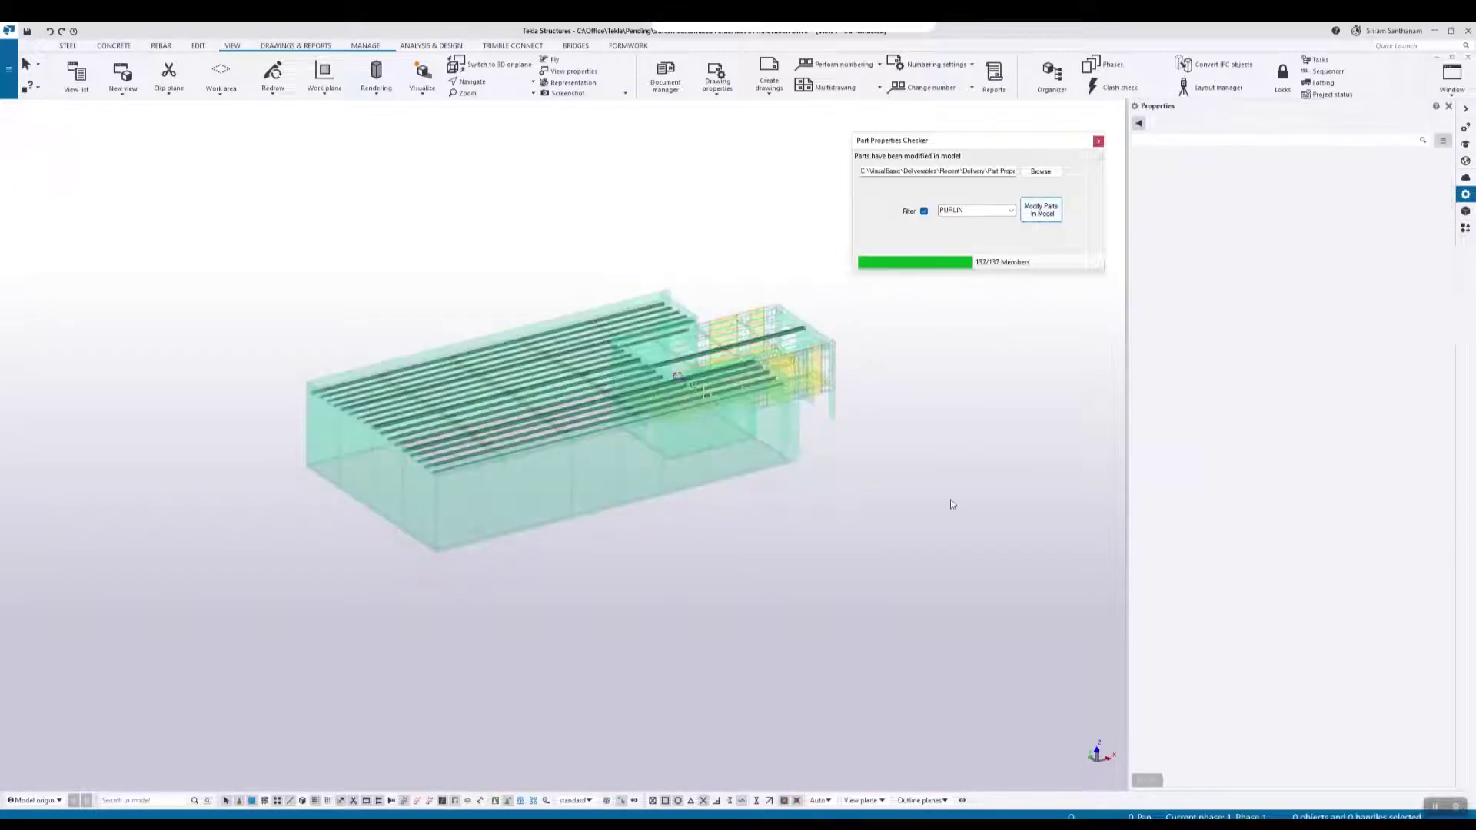
scroll(654, 319, "up", 5)
left_click(807, 323)
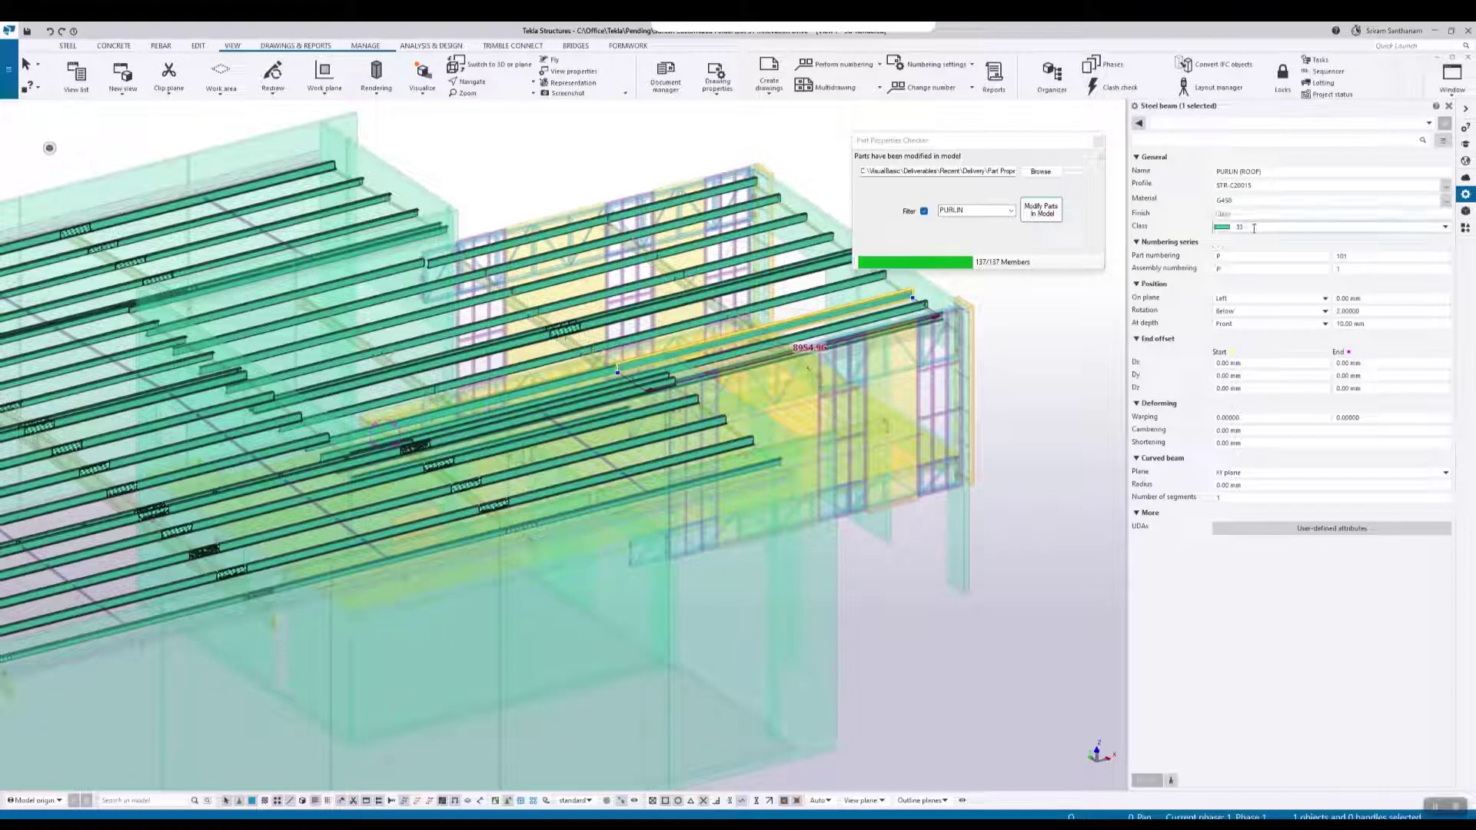
left_click(1245, 201)
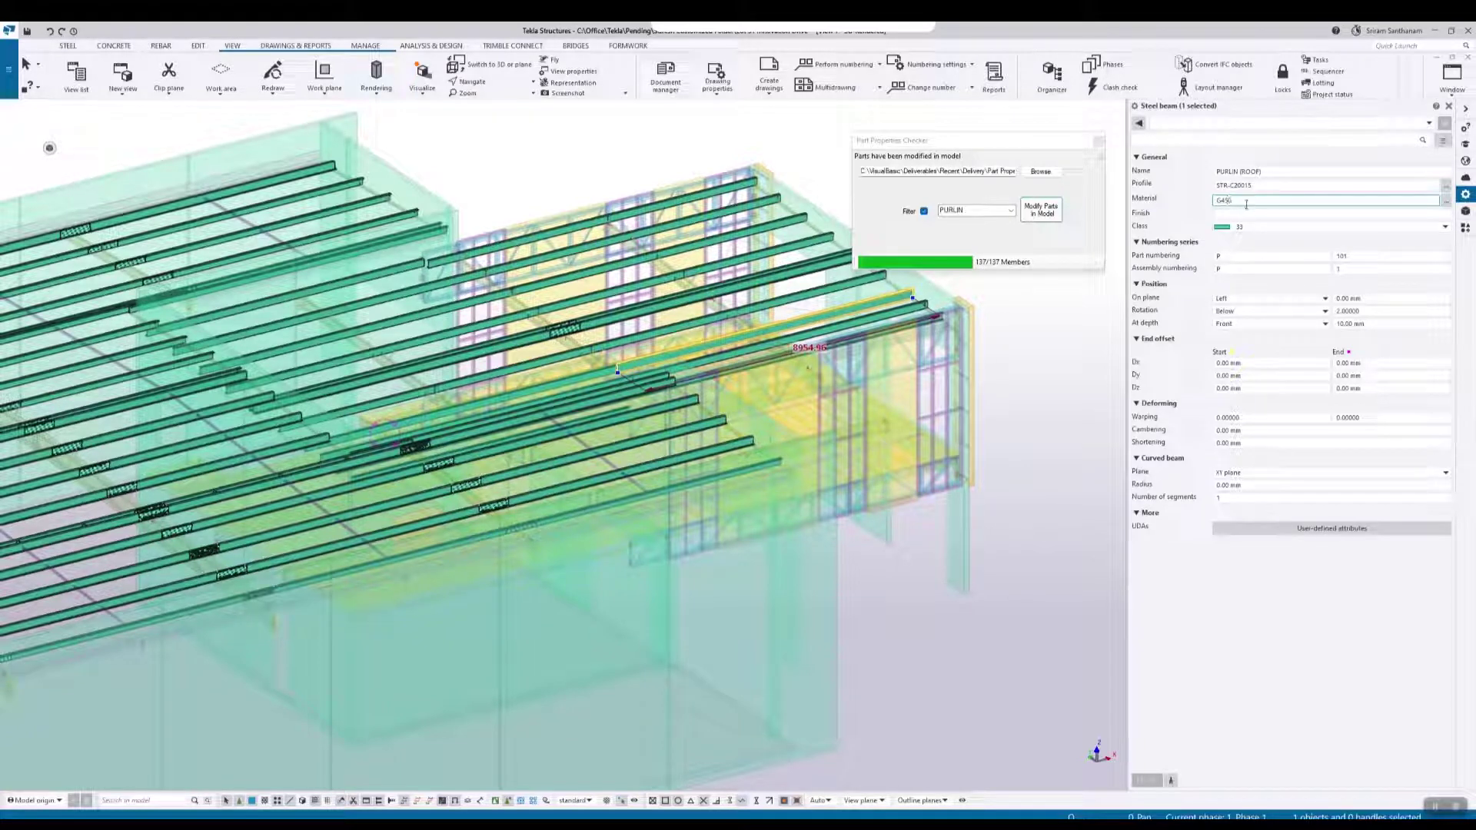
left_click(1246, 268)
Step: Select the raker at the building's end and compare its properties with the Excel checking sheet
scroll(831, 342, "down", 5)
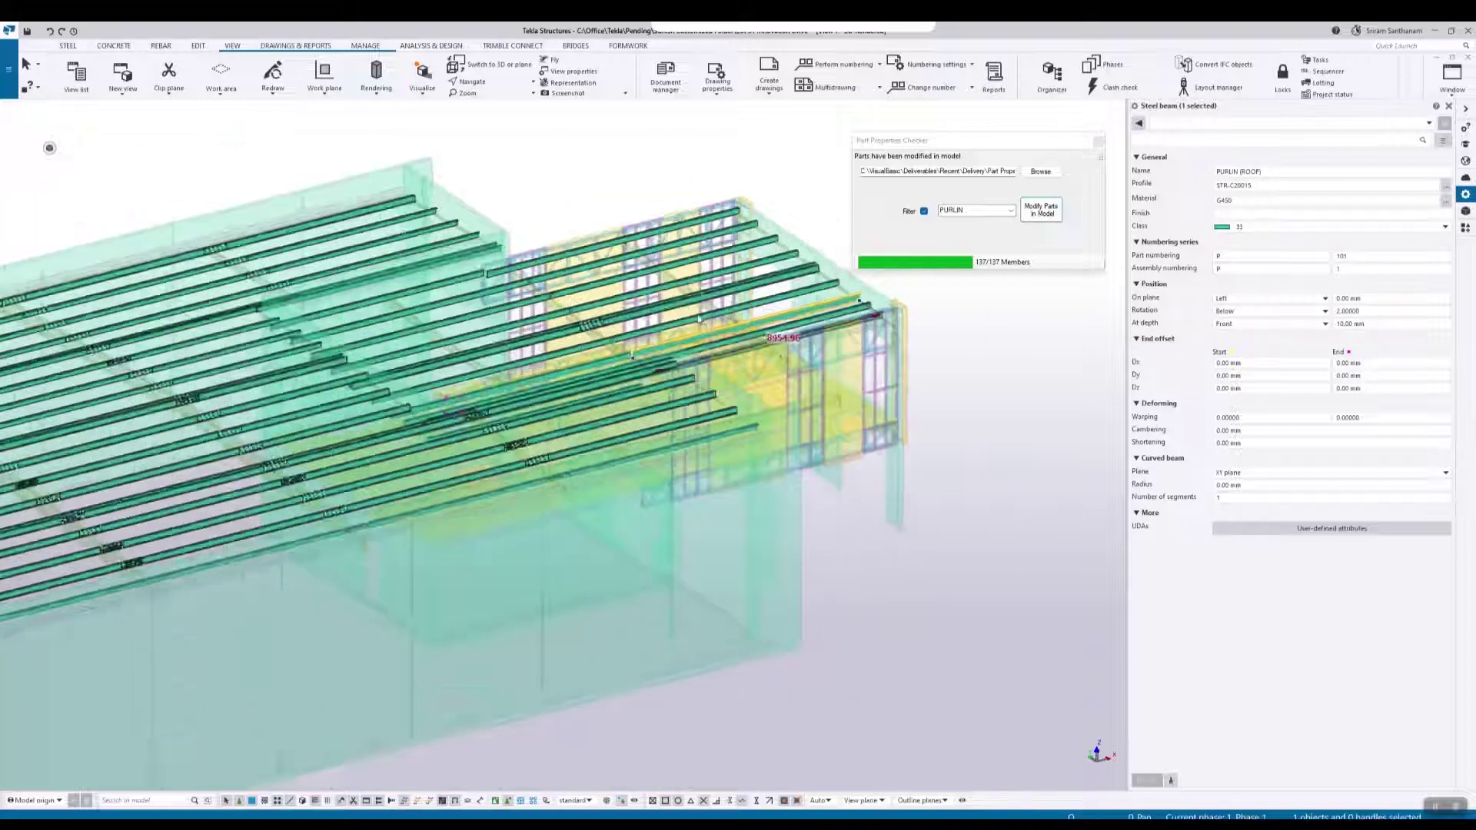
scroll(792, 326, "up", 5)
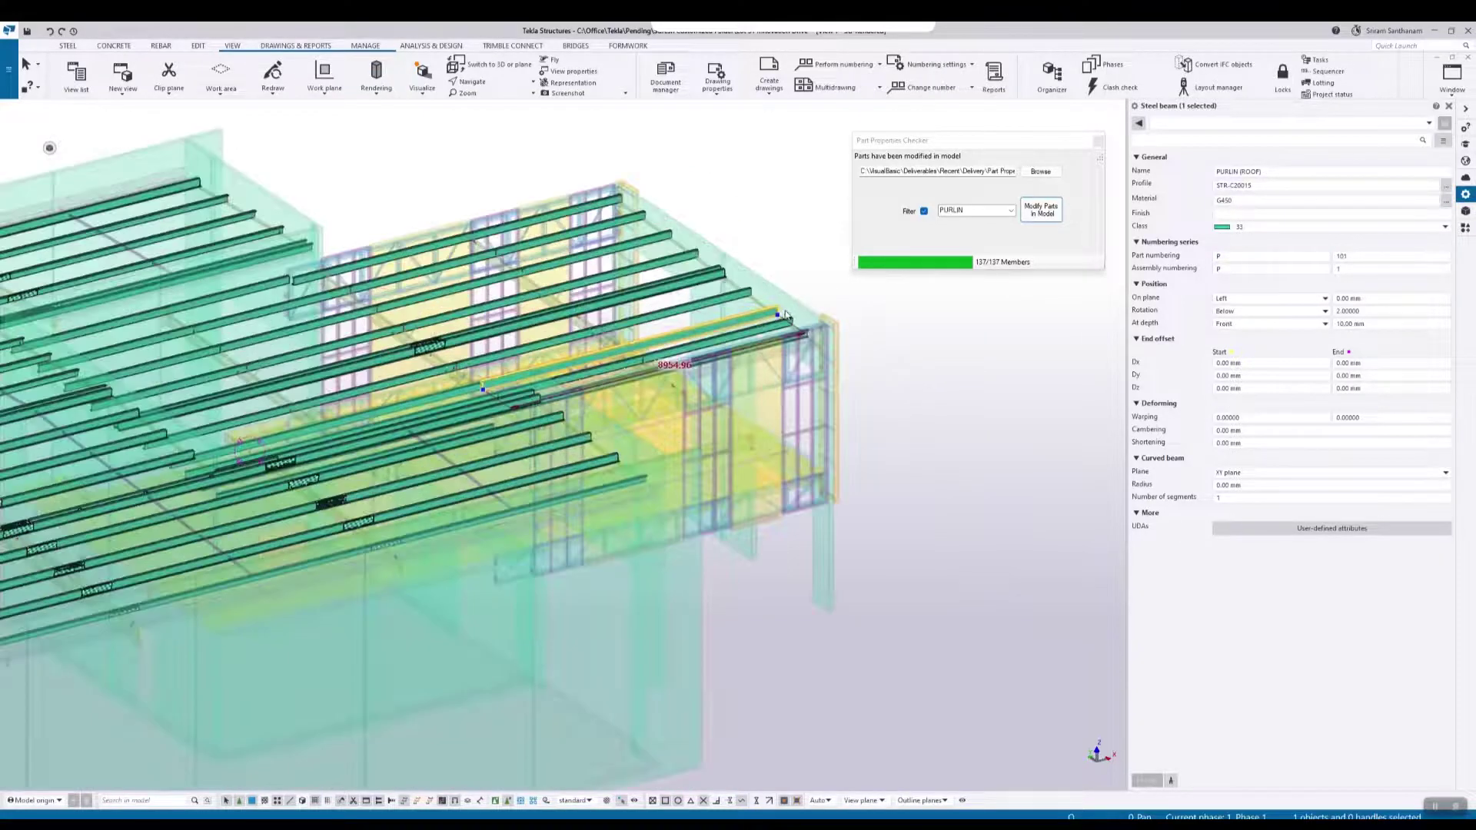
left_click(705, 288)
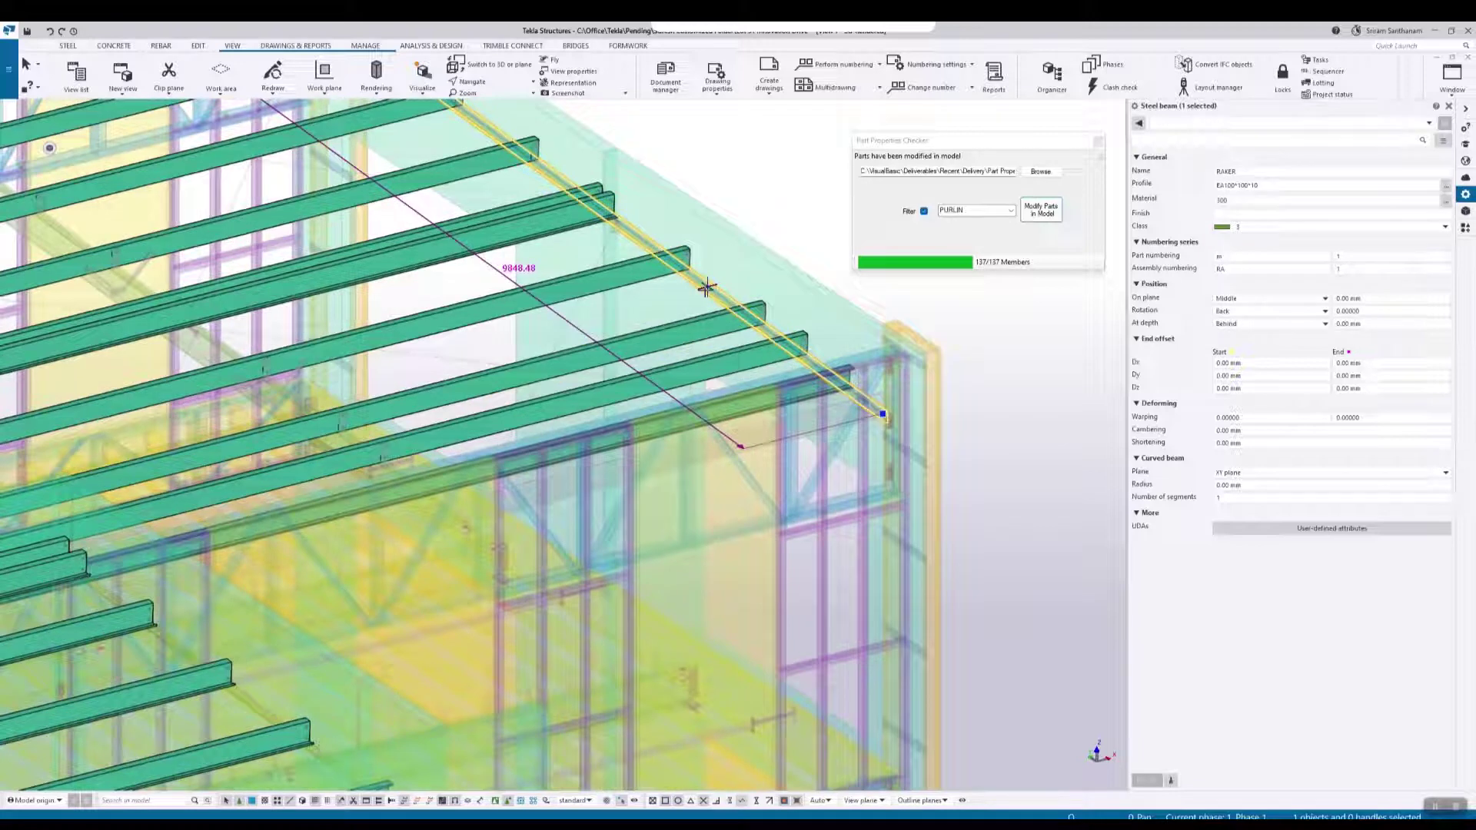
key("alt+Tab")
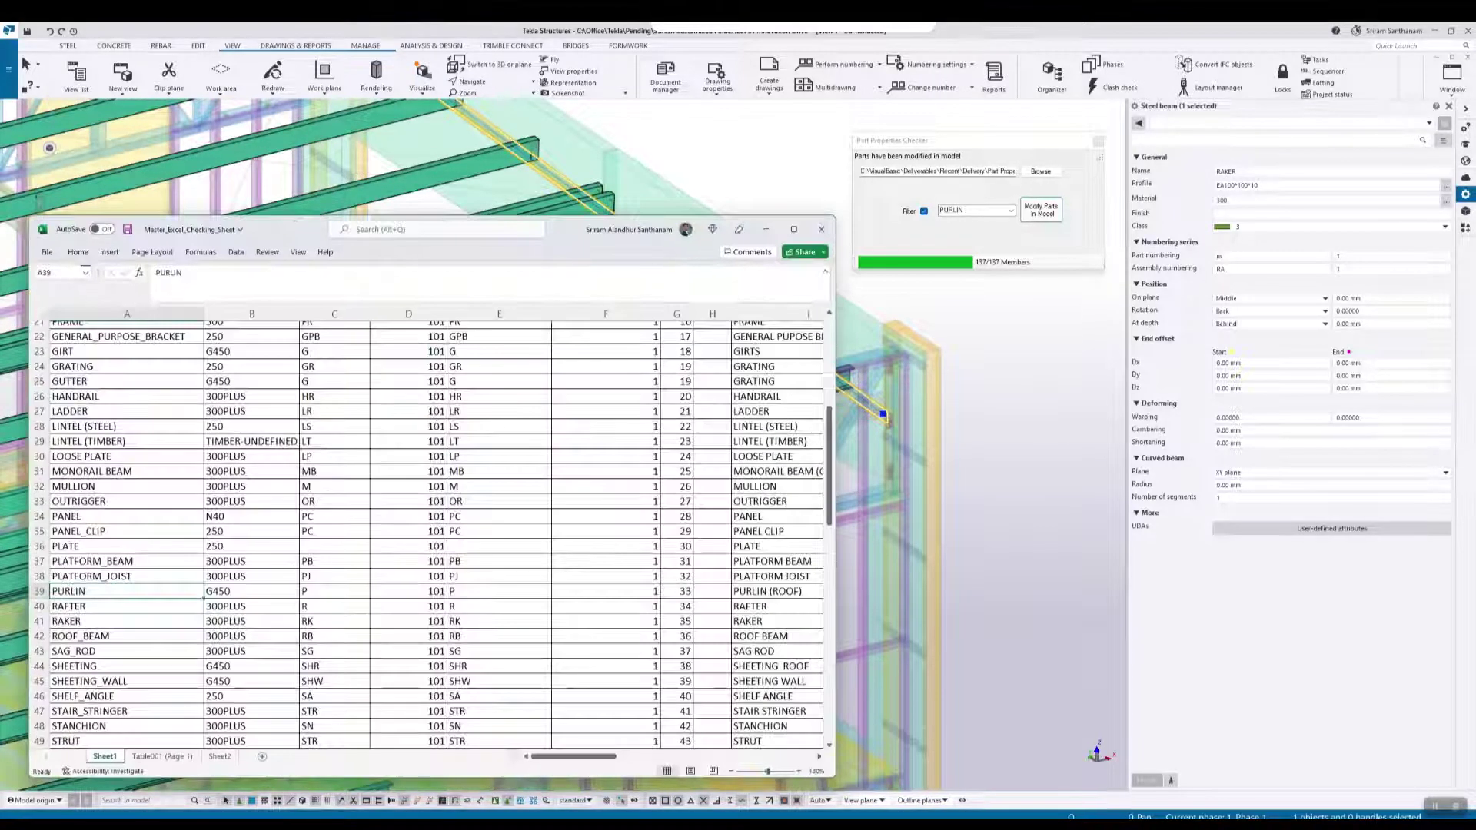
scroll(112, 538, "down", 8)
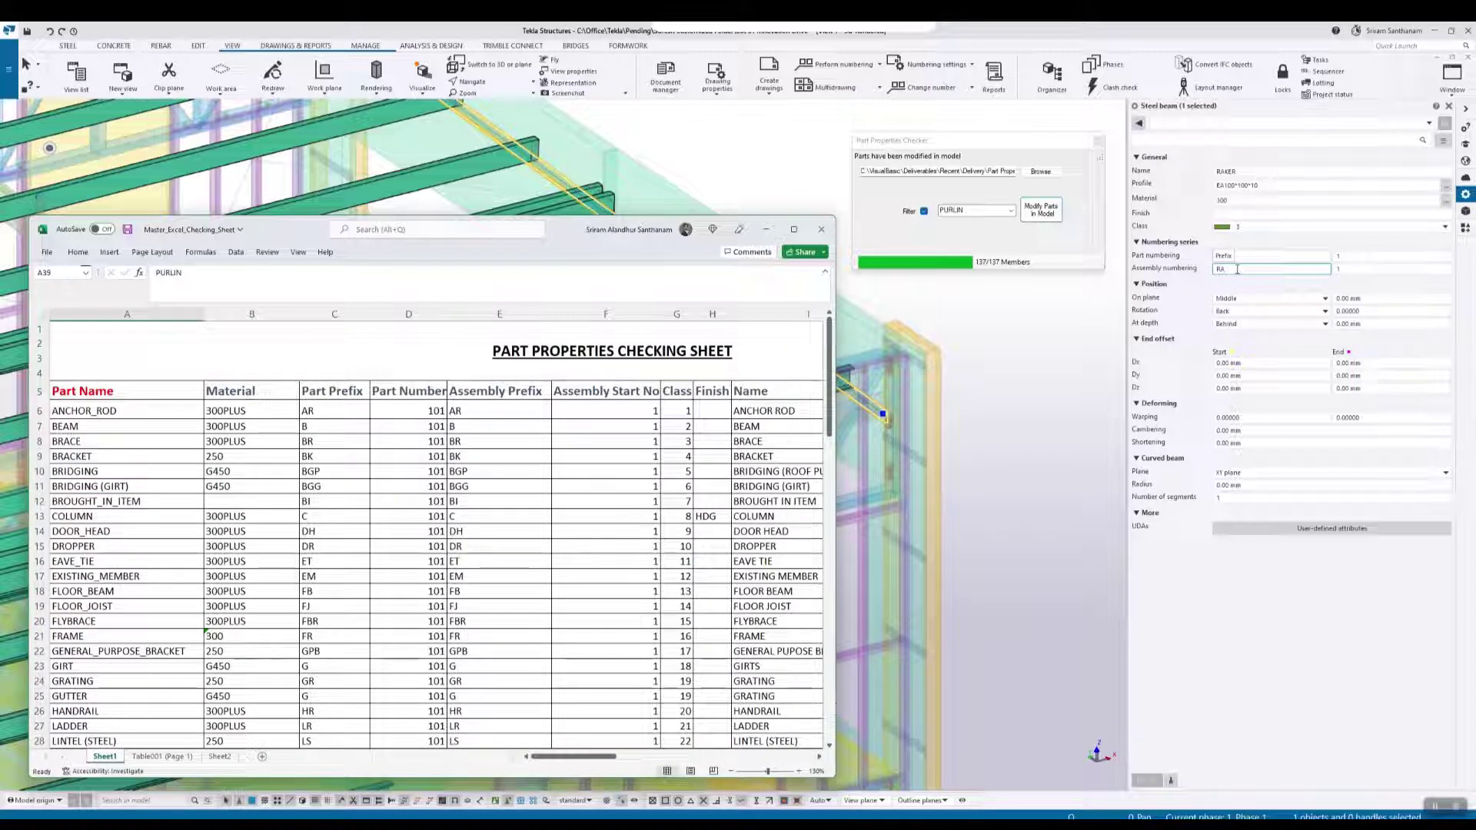
left_click(767, 231)
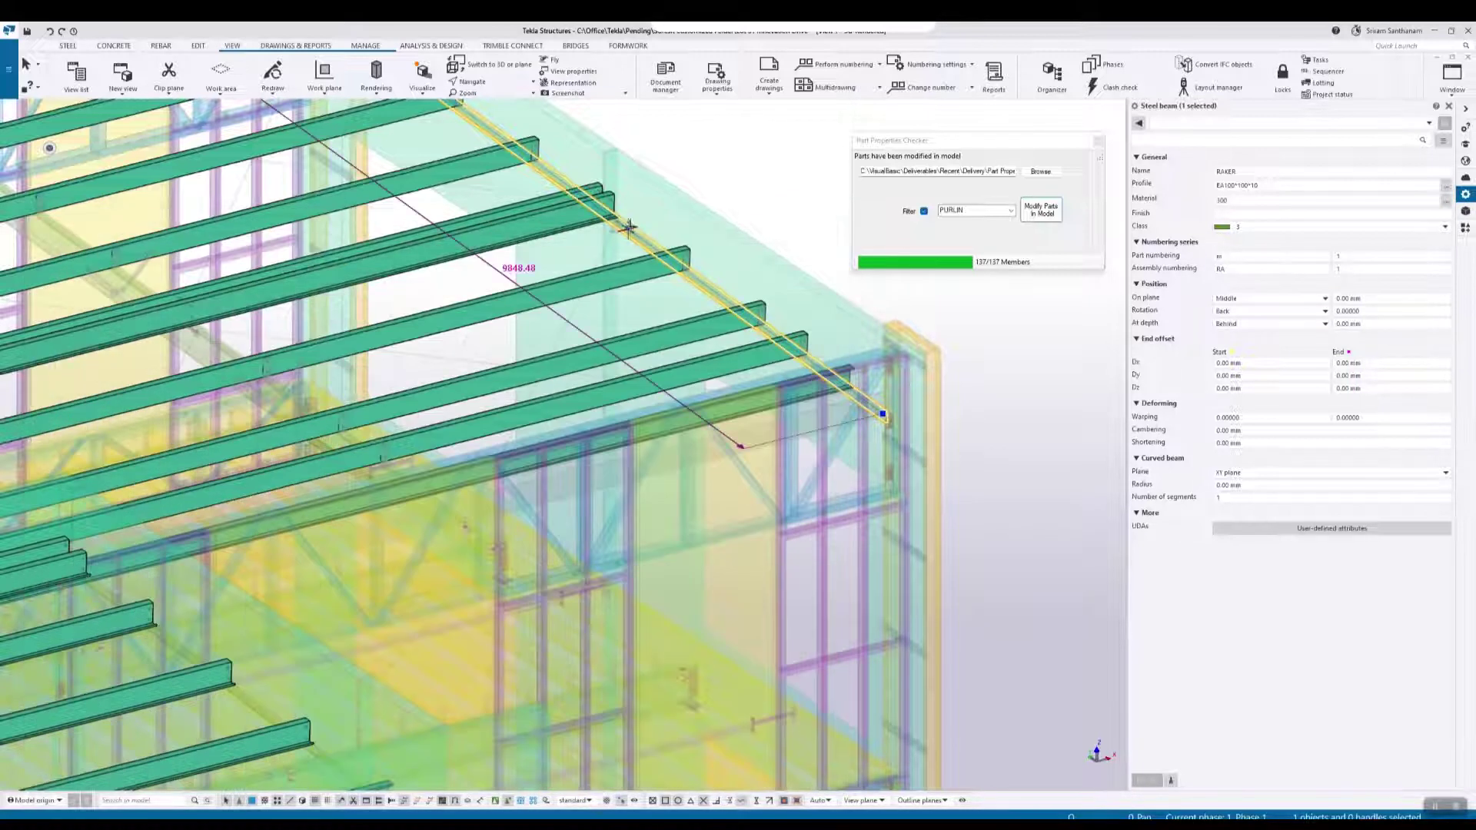
Step: Modify only the selected raker from the Excel data with the filter disabled, and check its part and assembly numbering prefixes
left_click(923, 212)
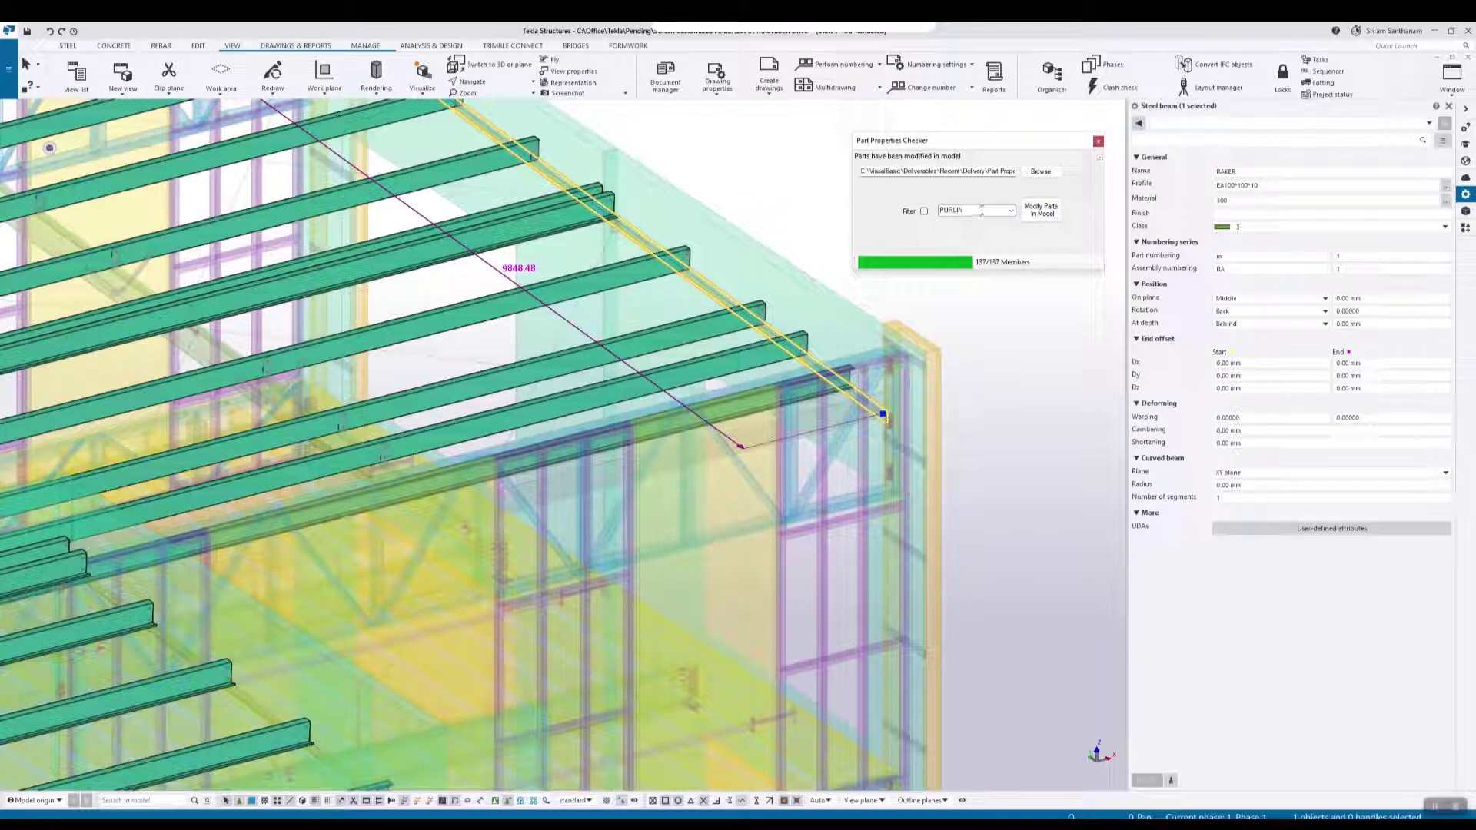
left_click(1041, 210)
left_click(724, 301)
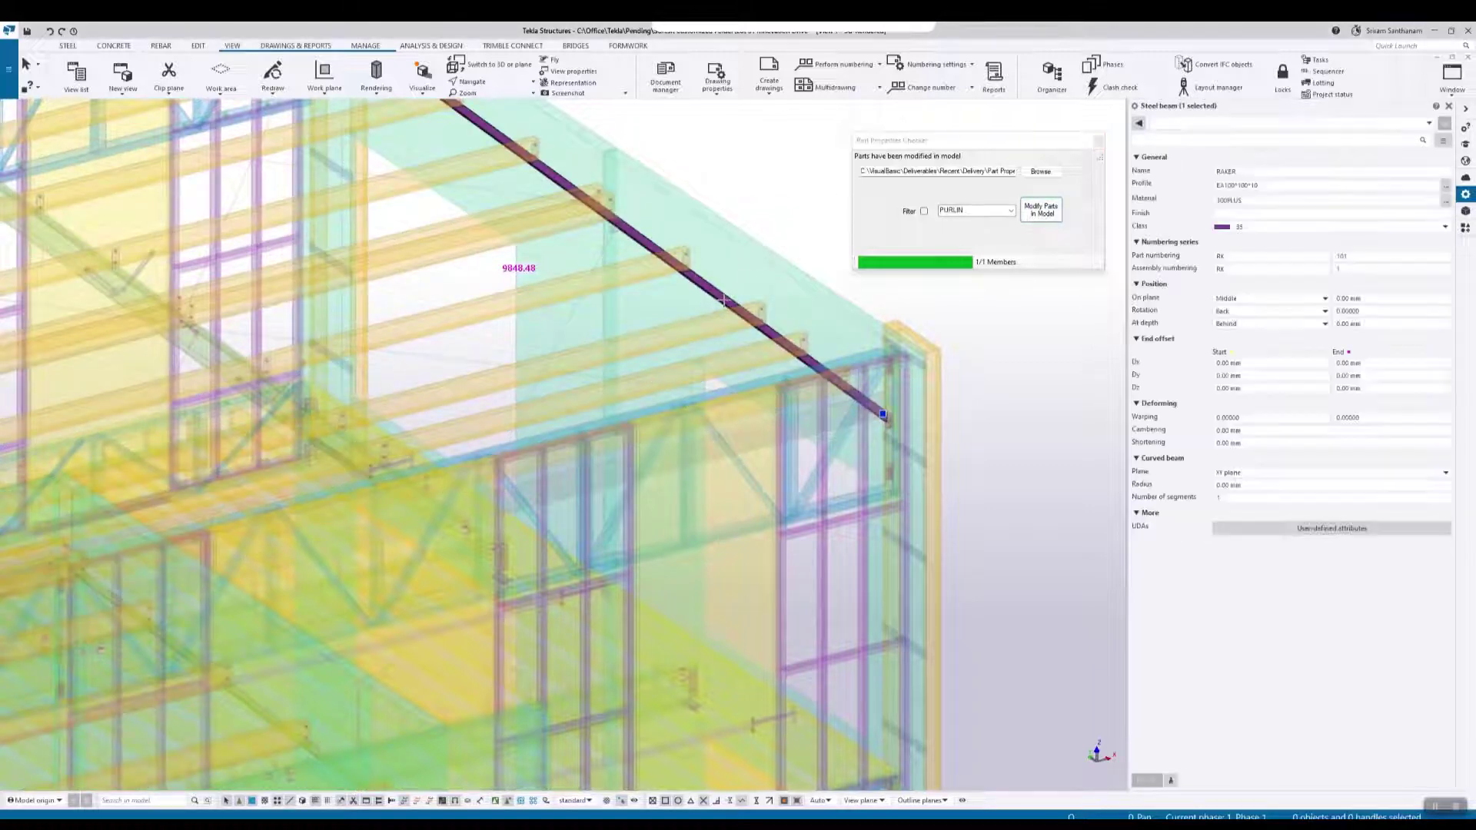
left_click_drag(1233, 257, 1208, 259)
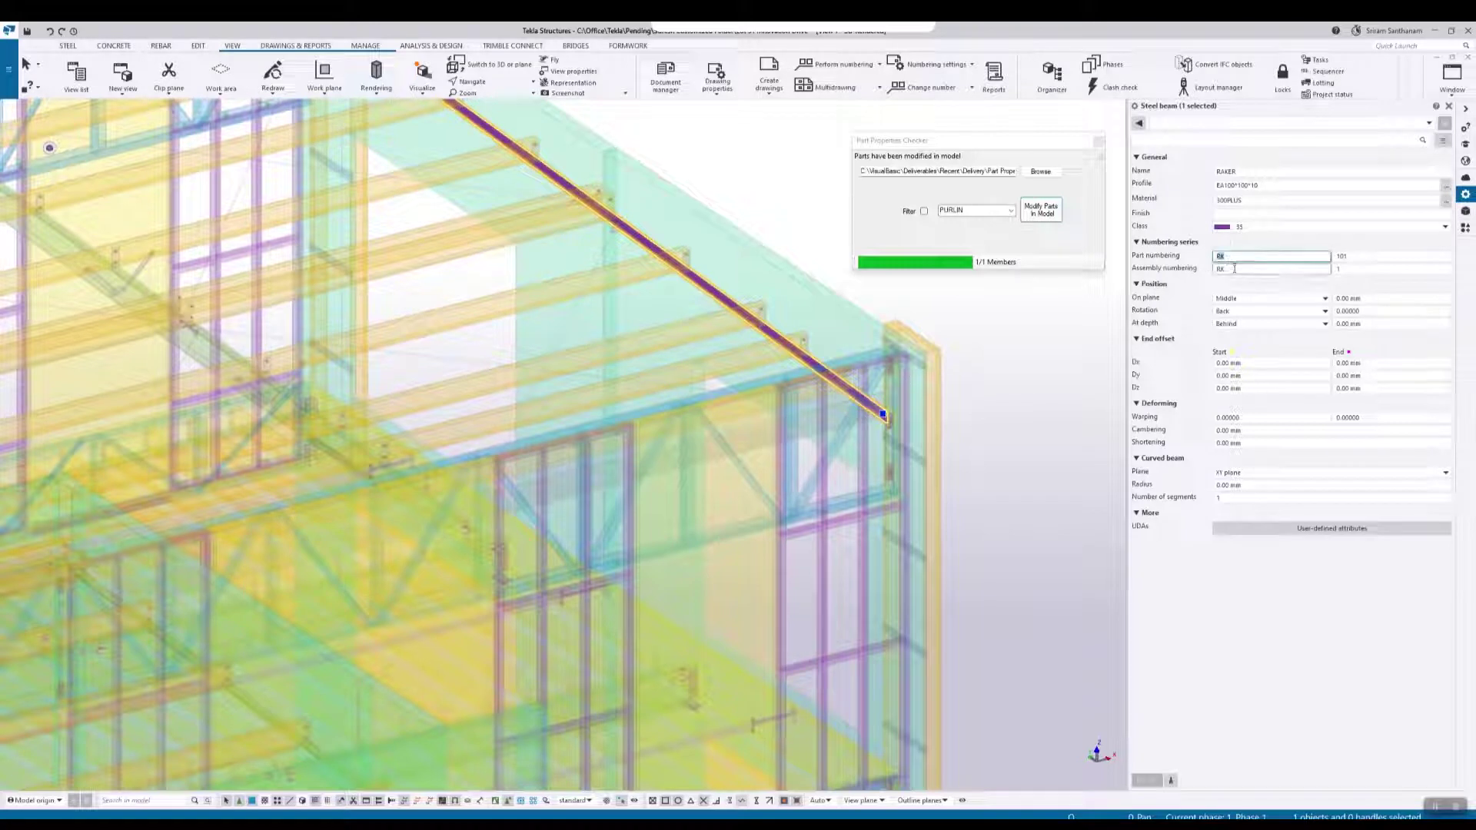
double_click(1234, 268)
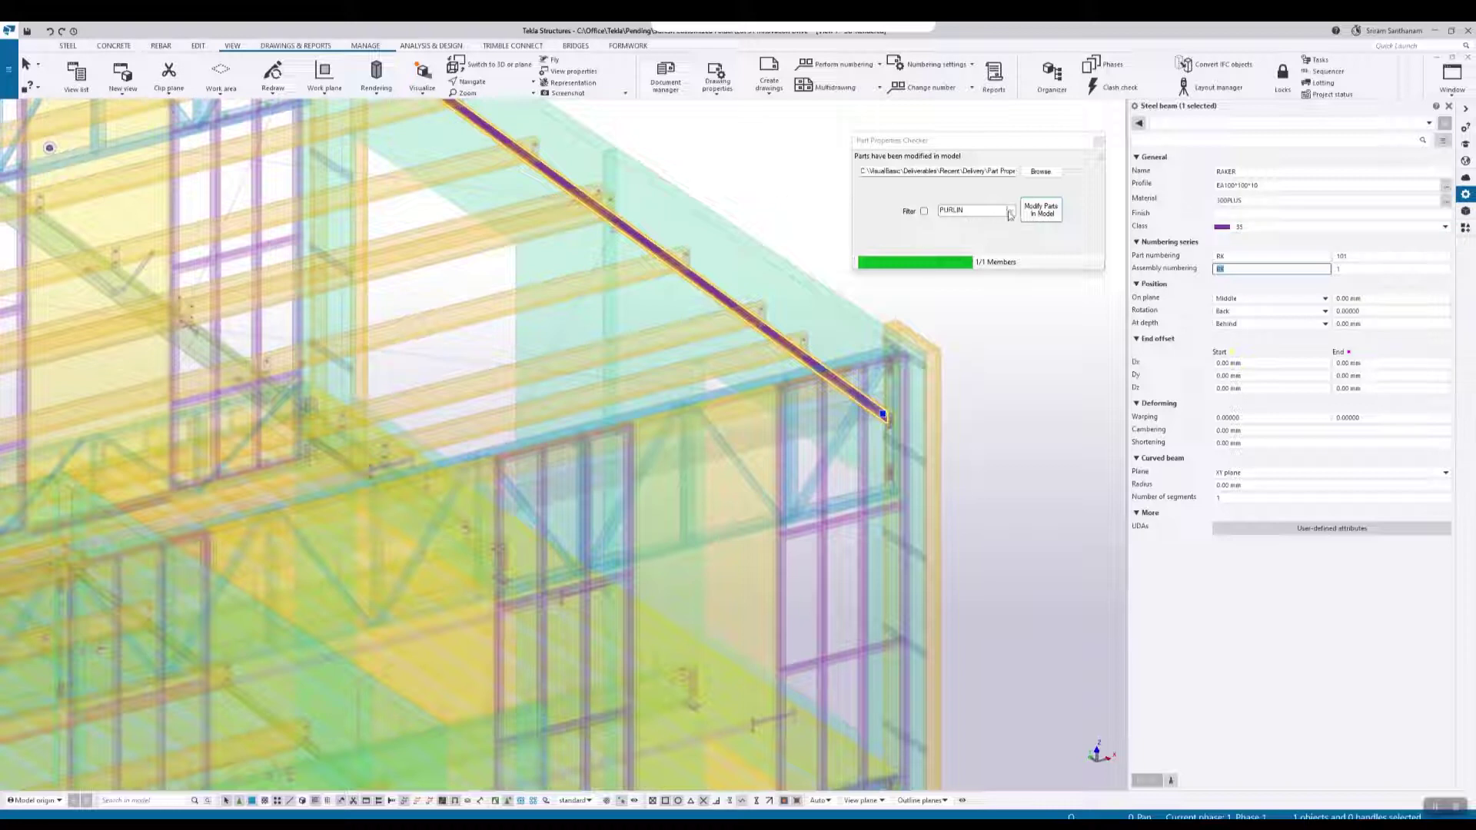
Step: Choose All Steel as the checker's filter and clear the raker selection in the model
left_click(1011, 211)
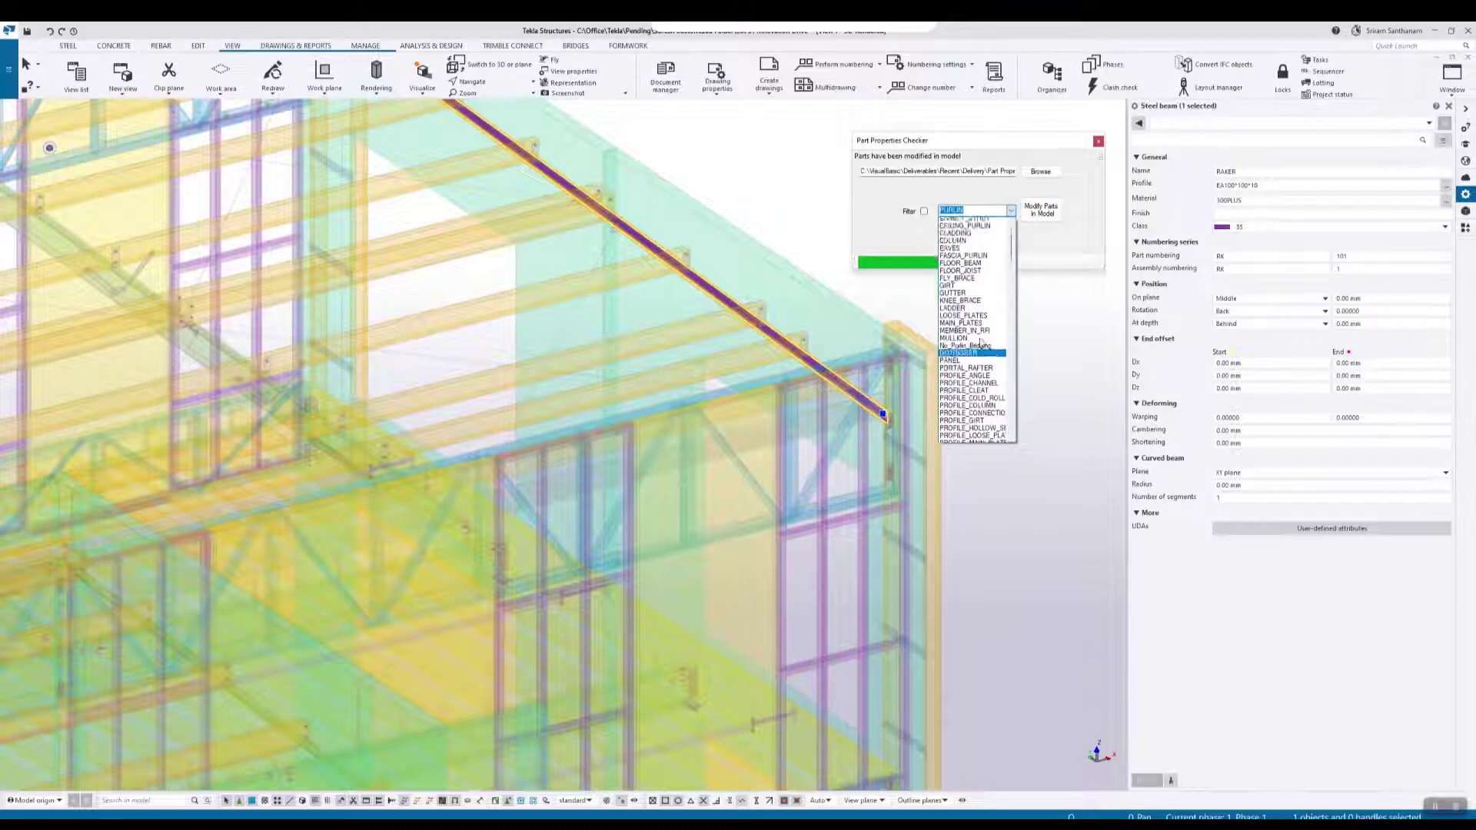
scroll(980, 343, "up", 2)
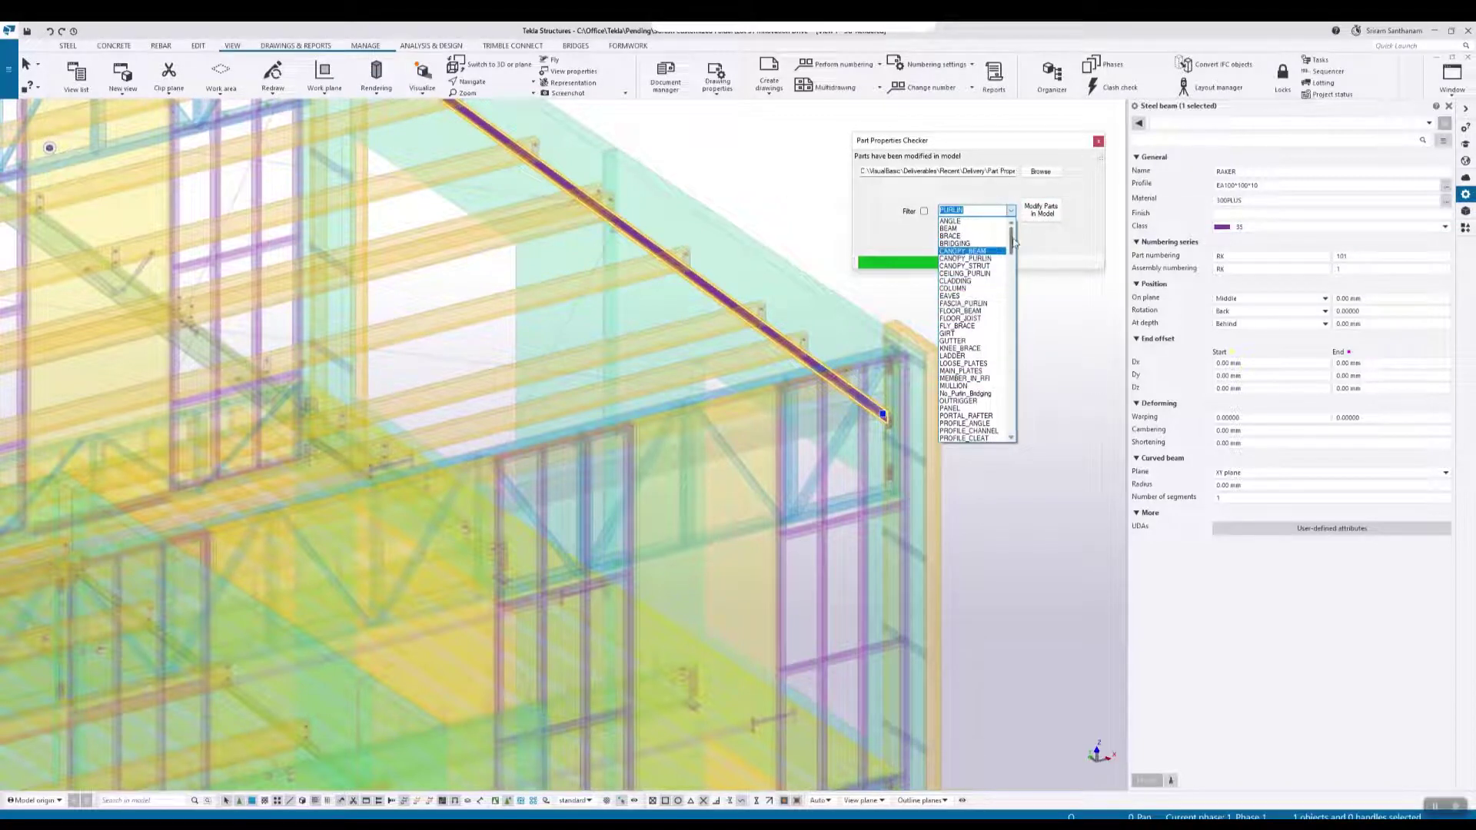
left_click_drag(1016, 238, 1017, 346)
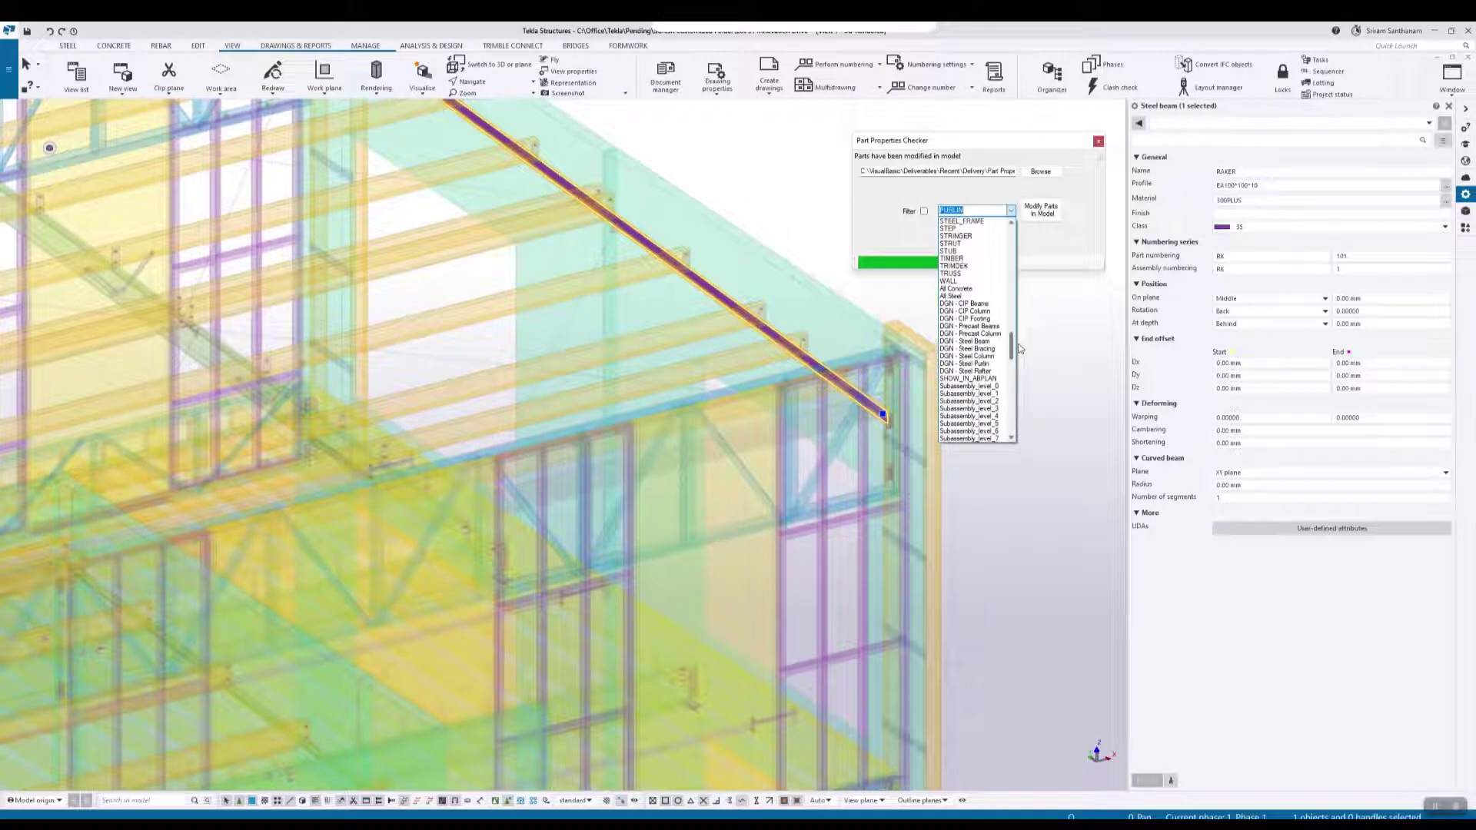
left_click(953, 297)
scroll(730, 269, "down", 6)
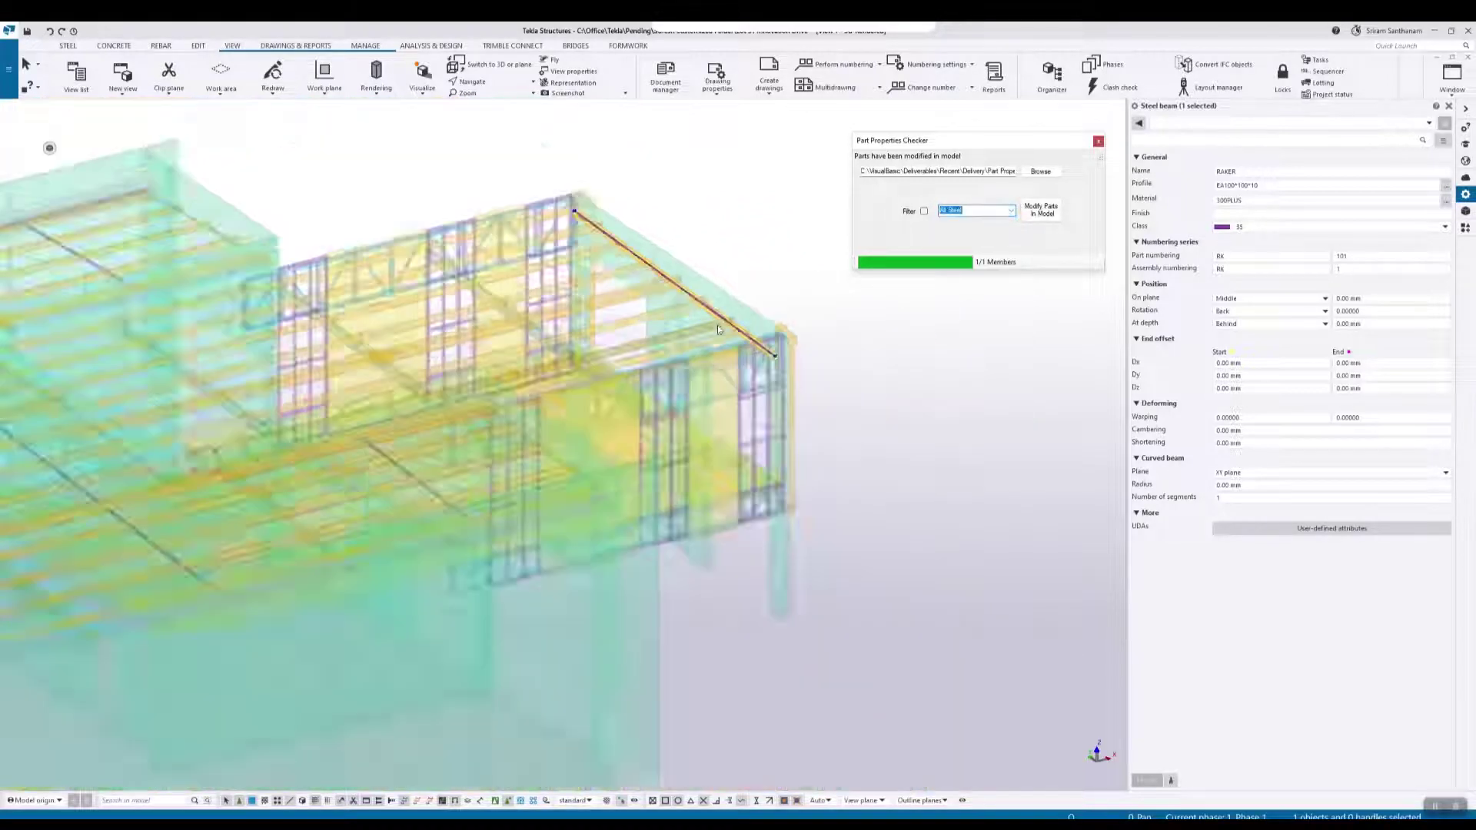
left_click(742, 197)
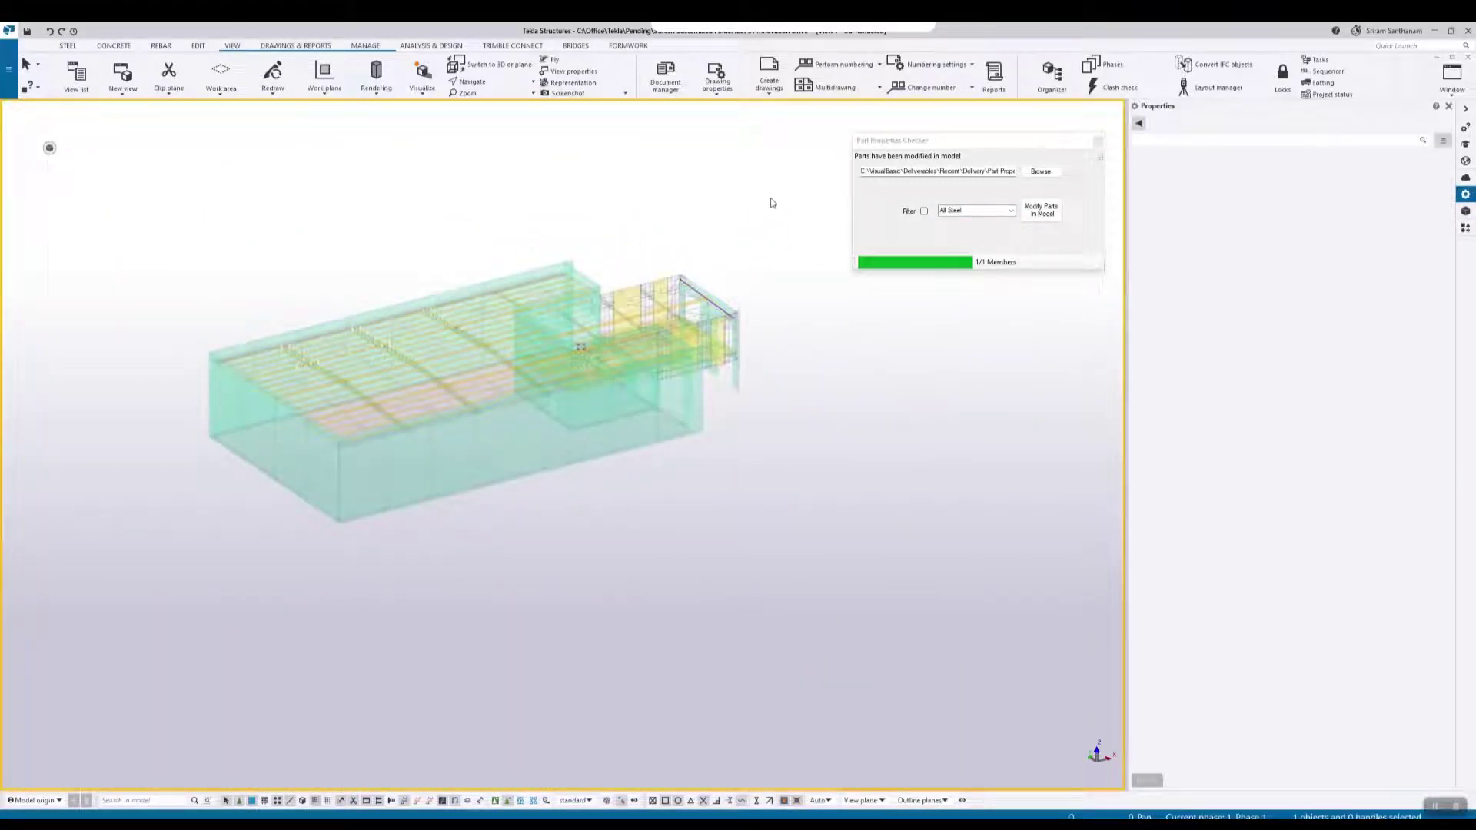
Step: Enable the All Steel filter, modify the filtered parts in the model from the Excel data and look over the whole building
left_click(923, 211)
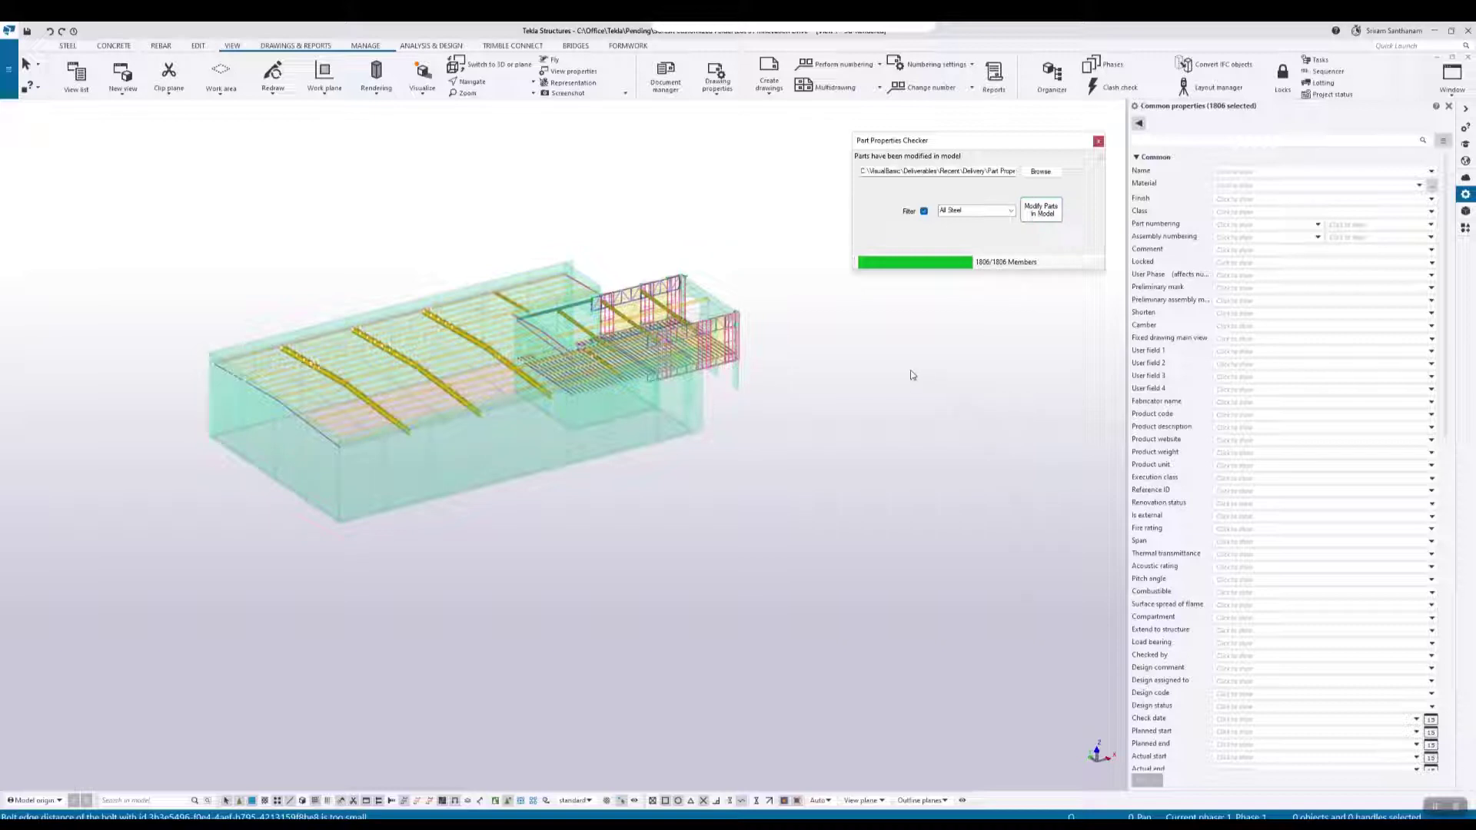
scroll(269, 386, "up", 5)
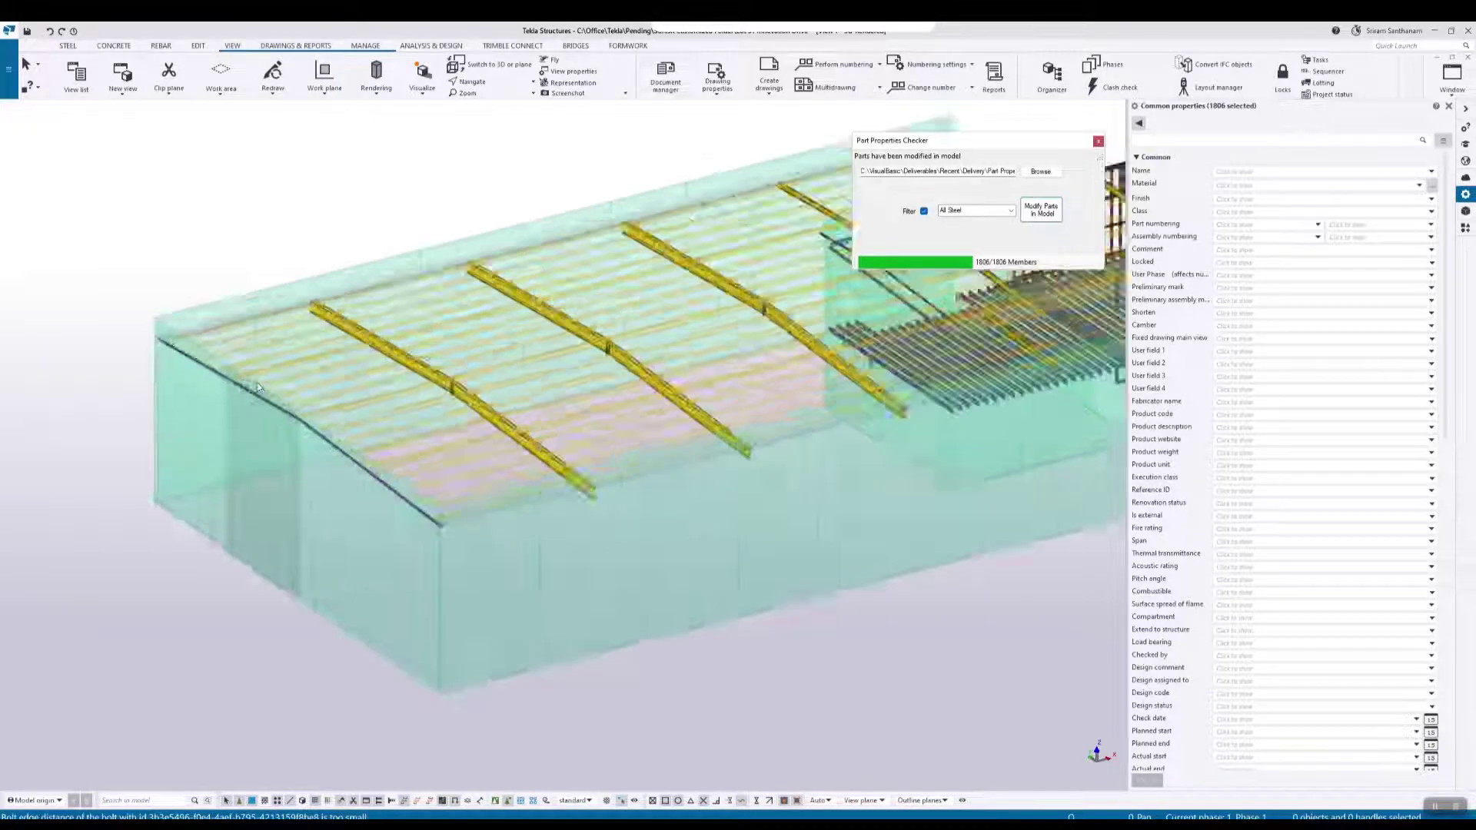
scroll(269, 386, "down", 5)
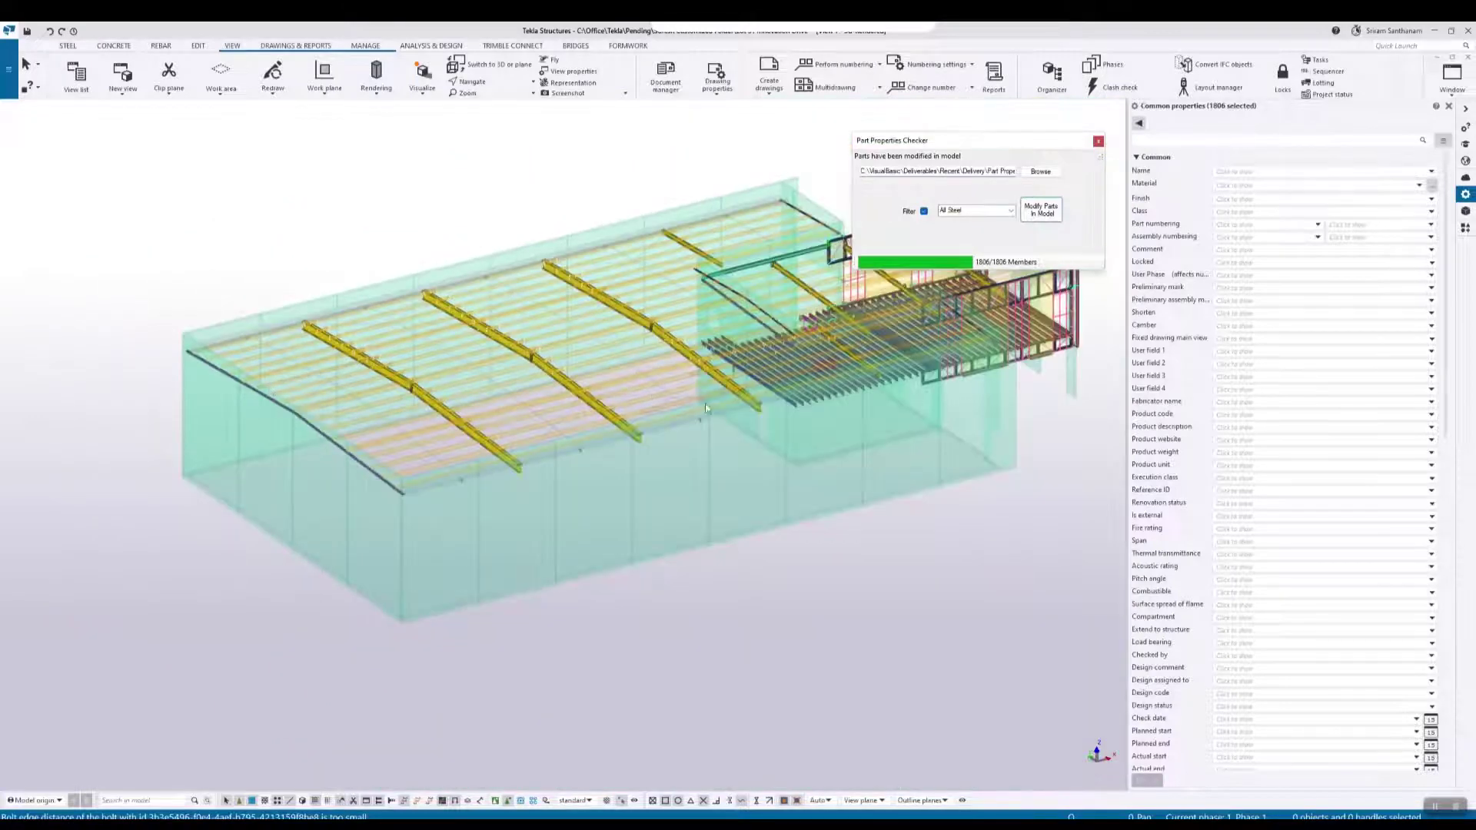
scroll(311, 385, "down", 2)
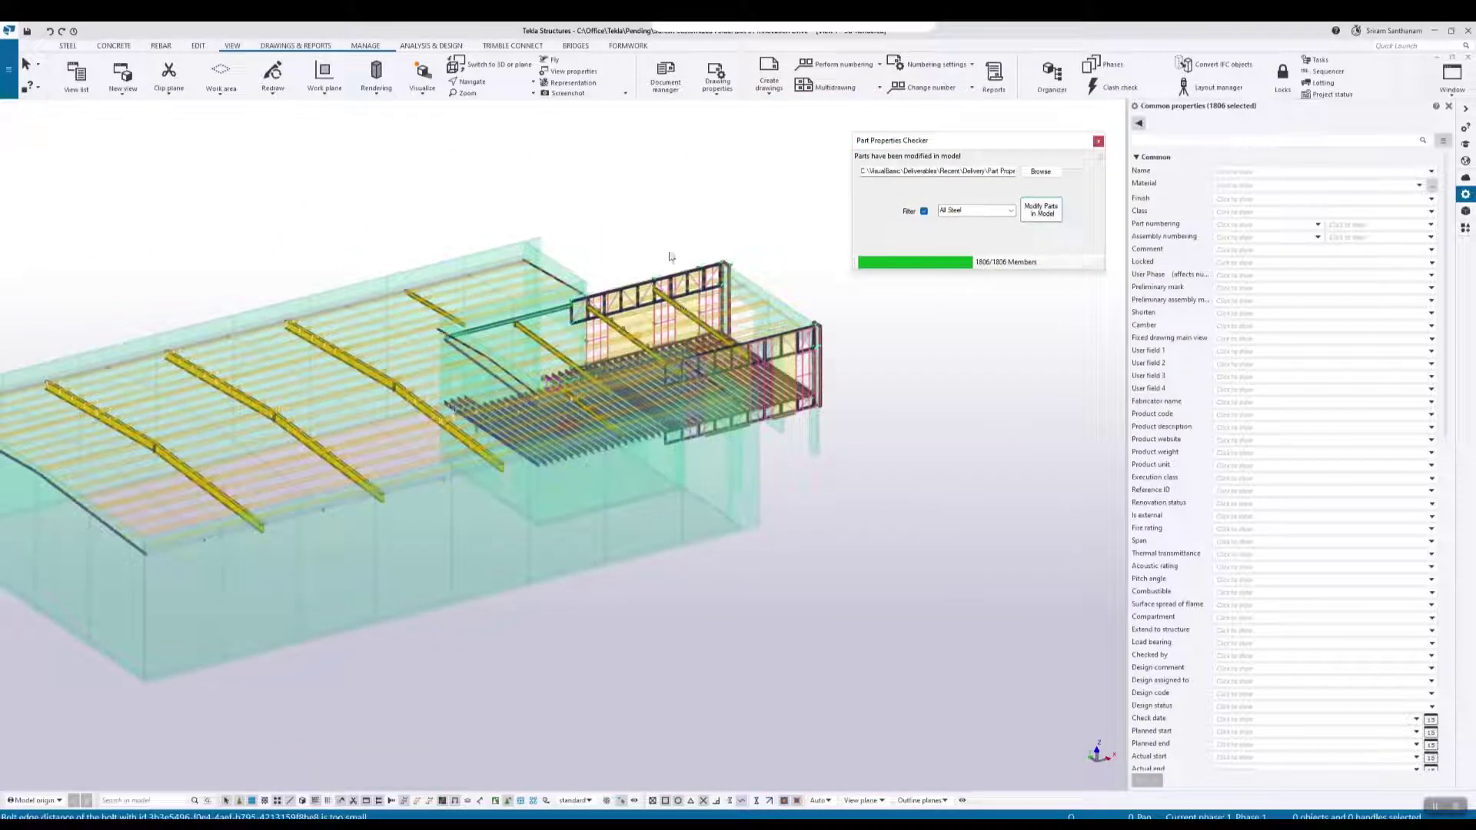
scroll(711, 354, "down", 3)
scroll(711, 353, "down", 2)
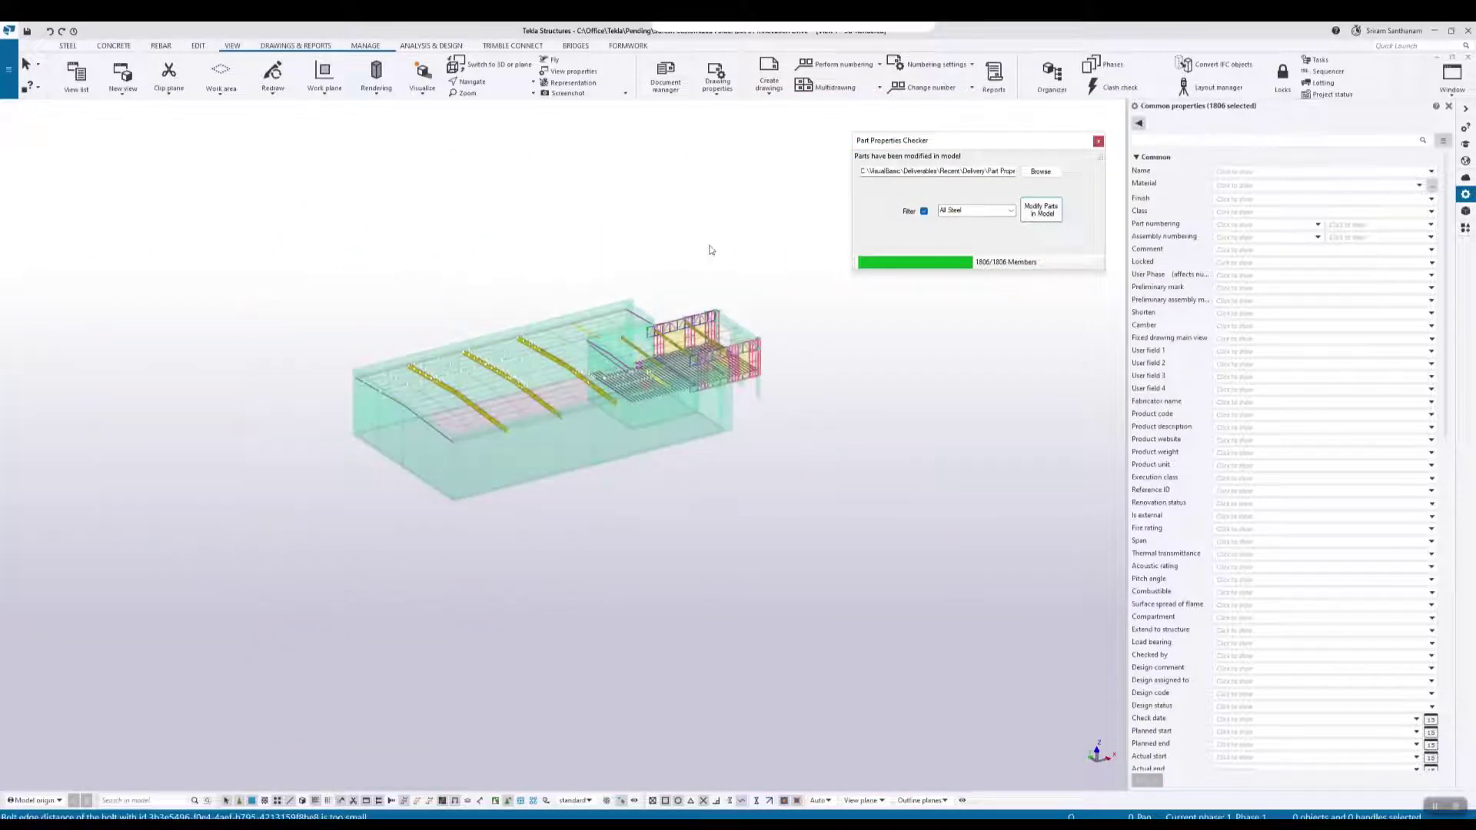